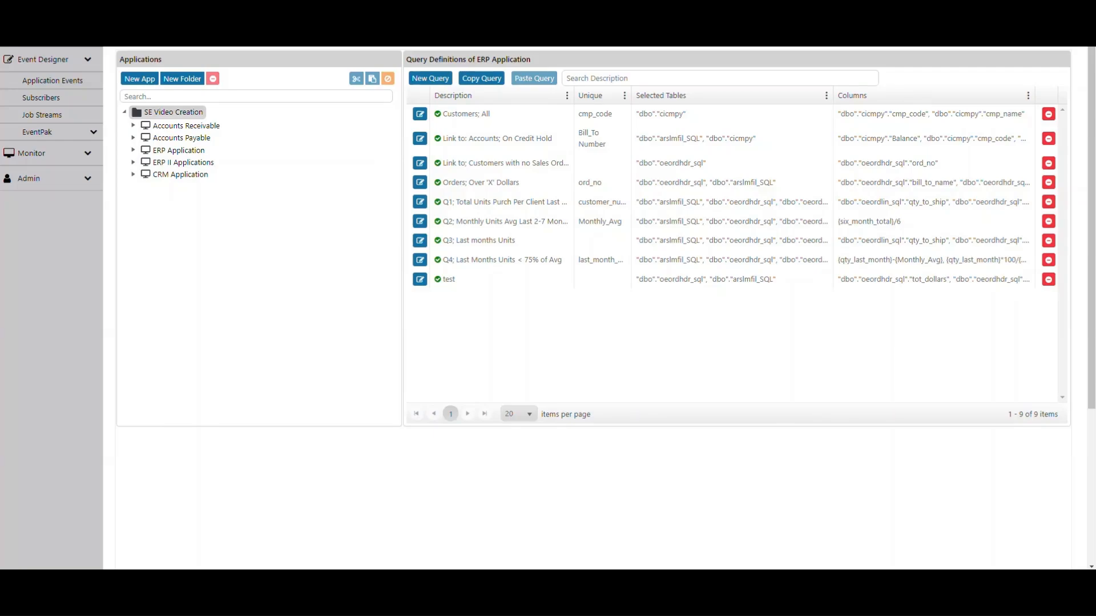
Step: Open the queries of the ERP Application and start a new query definition
left_click(134, 149)
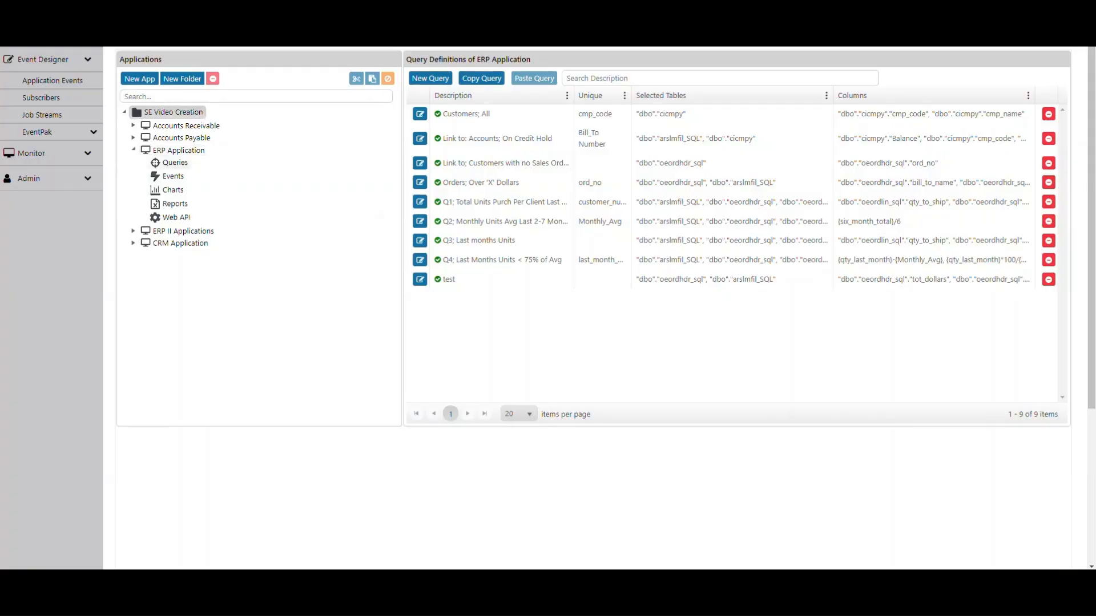
left_click(169, 163)
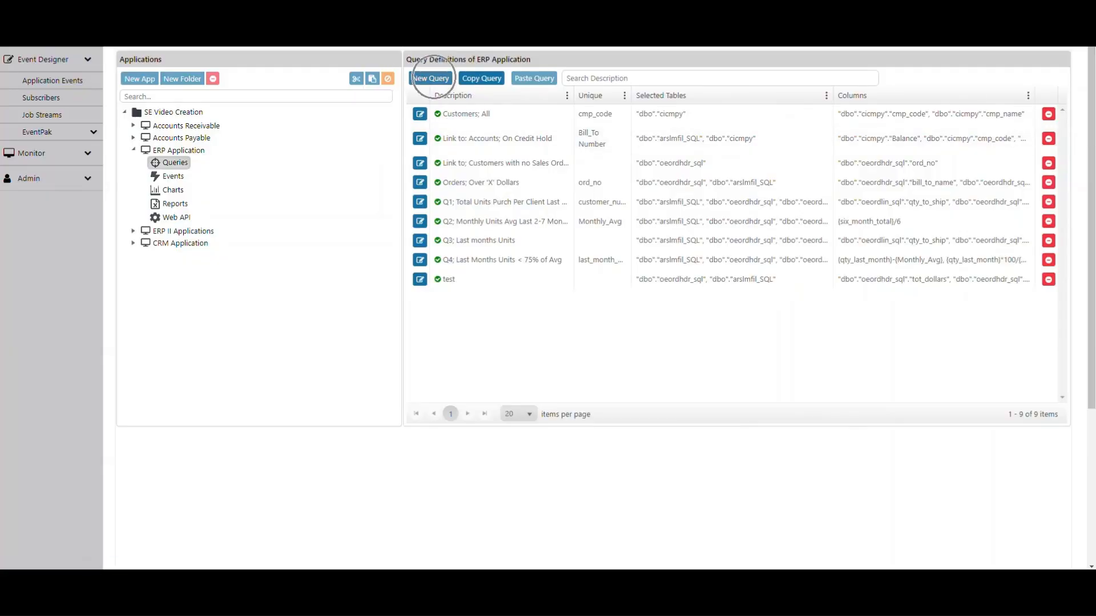
left_click(429, 78)
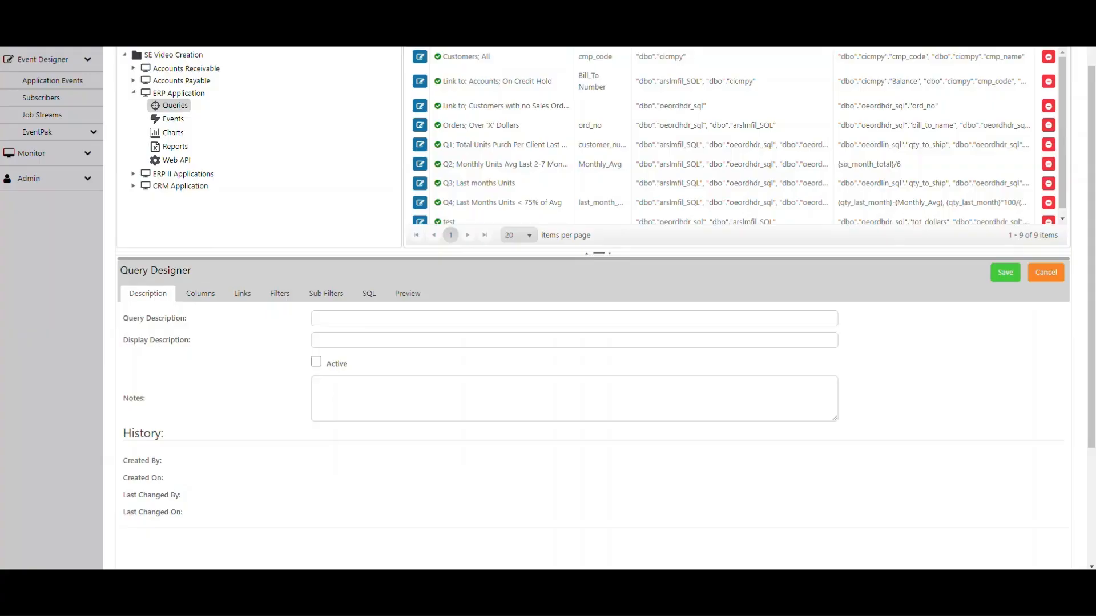
Step: Describe the query as "Customers; Last Months Sales by Customer > 'X' Dollars" and make it active
left_click(316, 318)
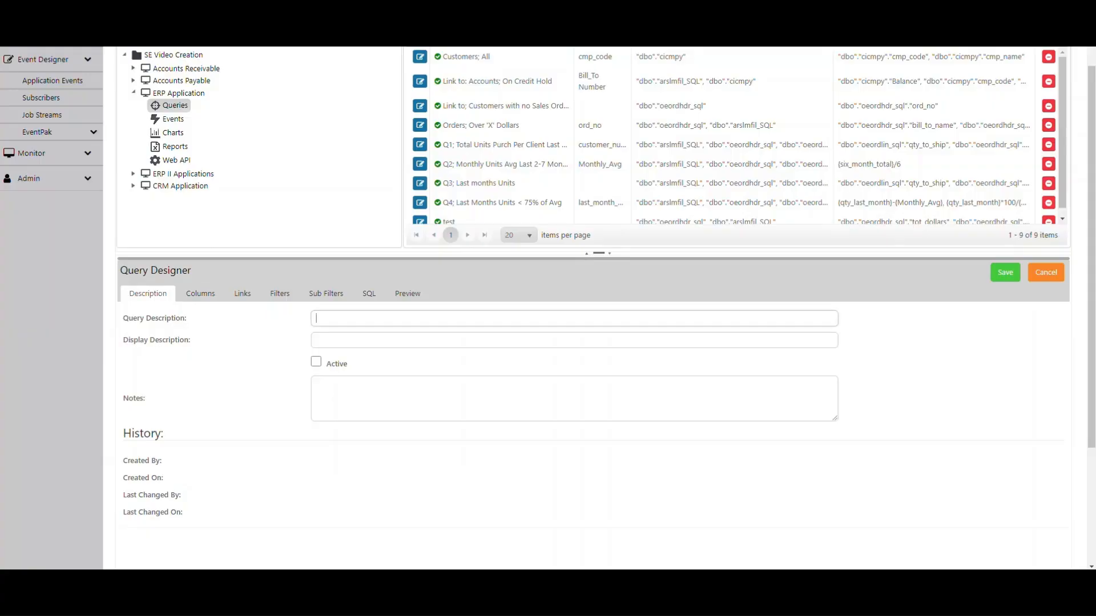
type("Customers; Last Months Sales by Customer > 'X' Dollars")
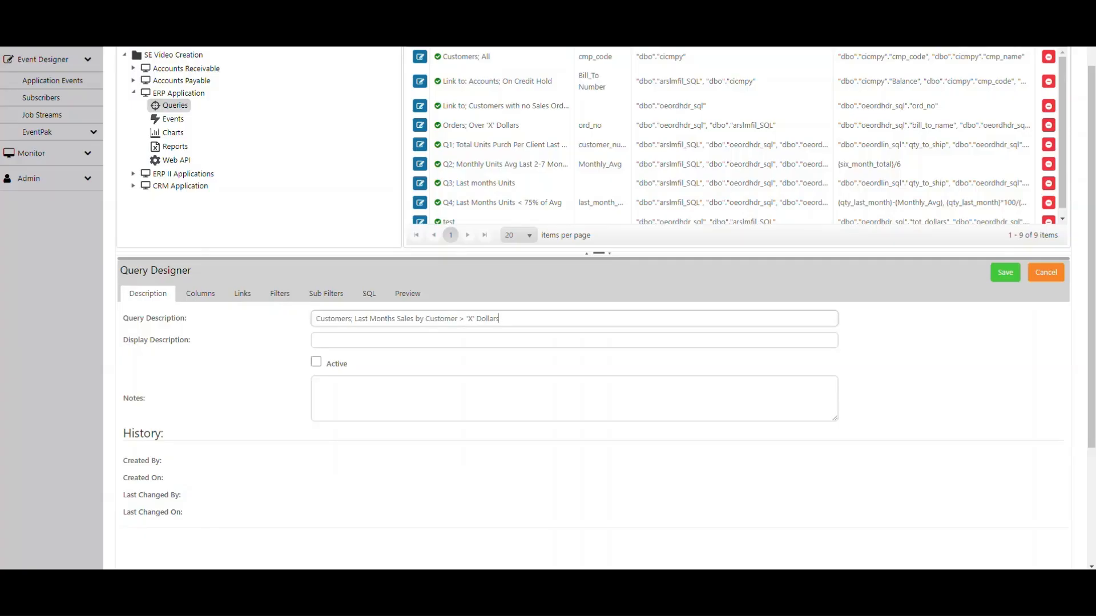
key("Tab")
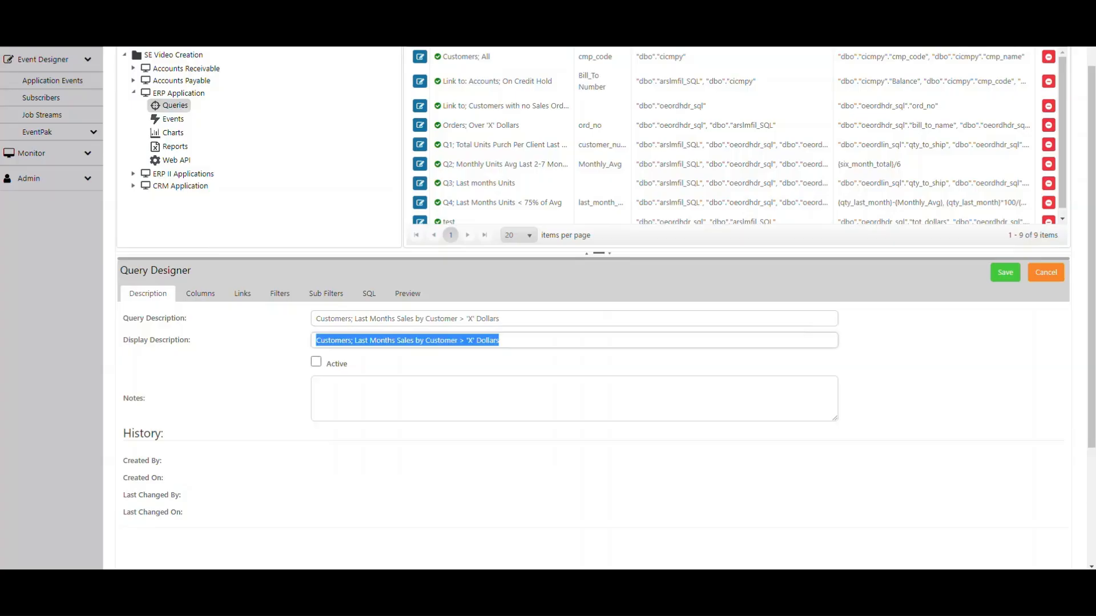
left_click(317, 362)
Step: Find the oeordhdr_sql table among the available tables and add it to the query's selected tables
left_click(202, 294)
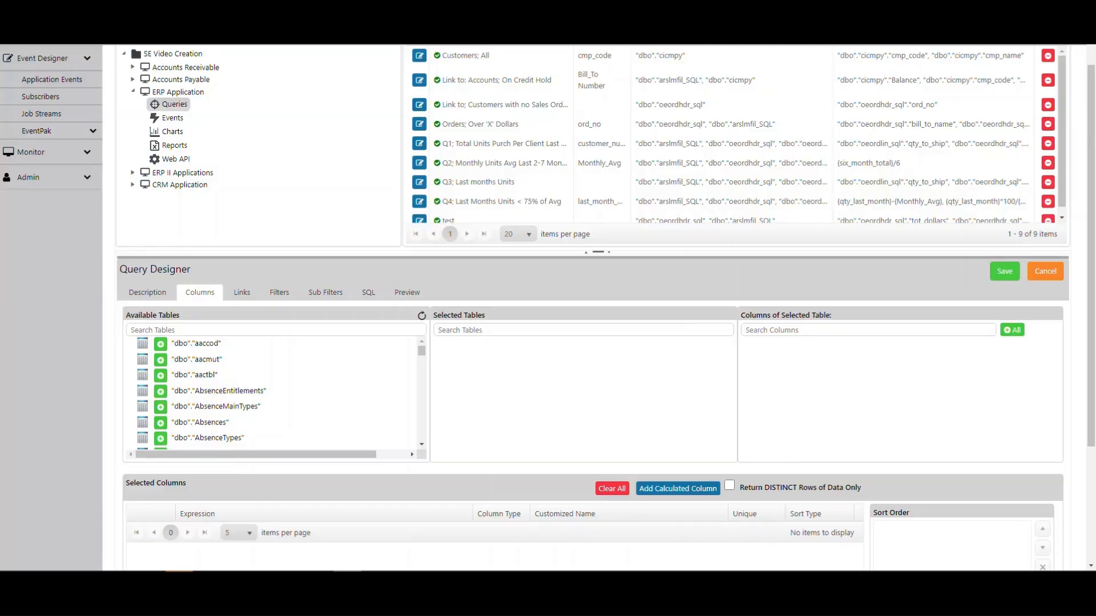
left_click(153, 330)
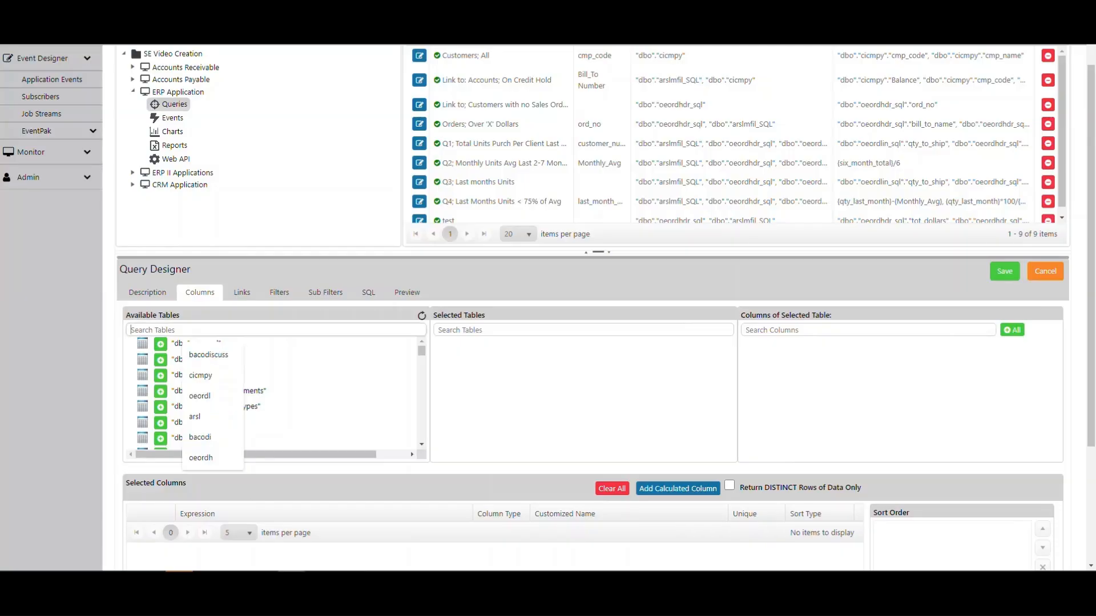
type("oeord")
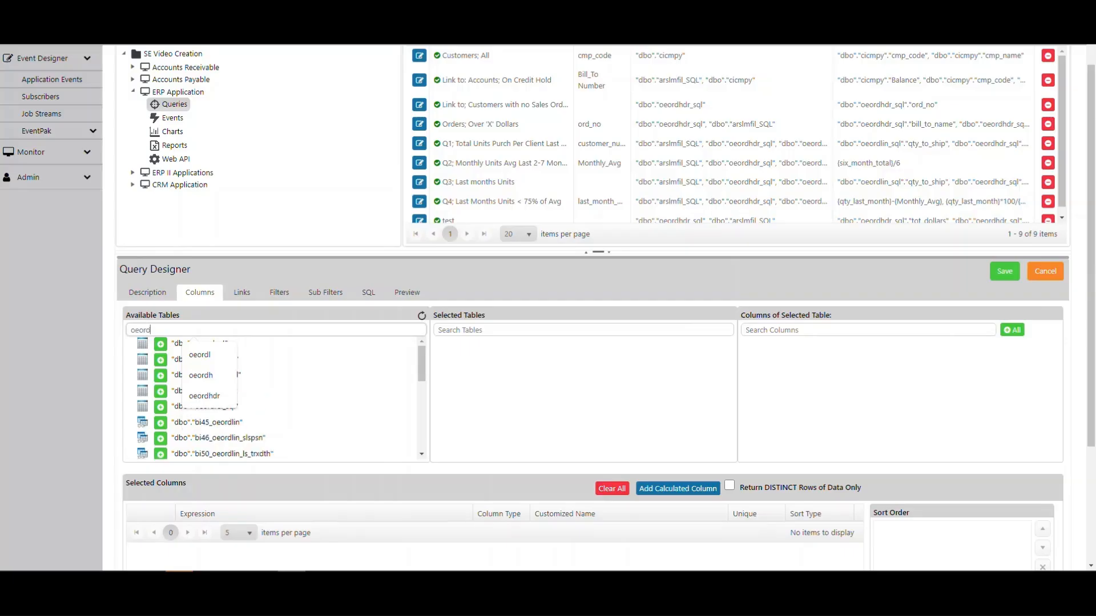
type("h")
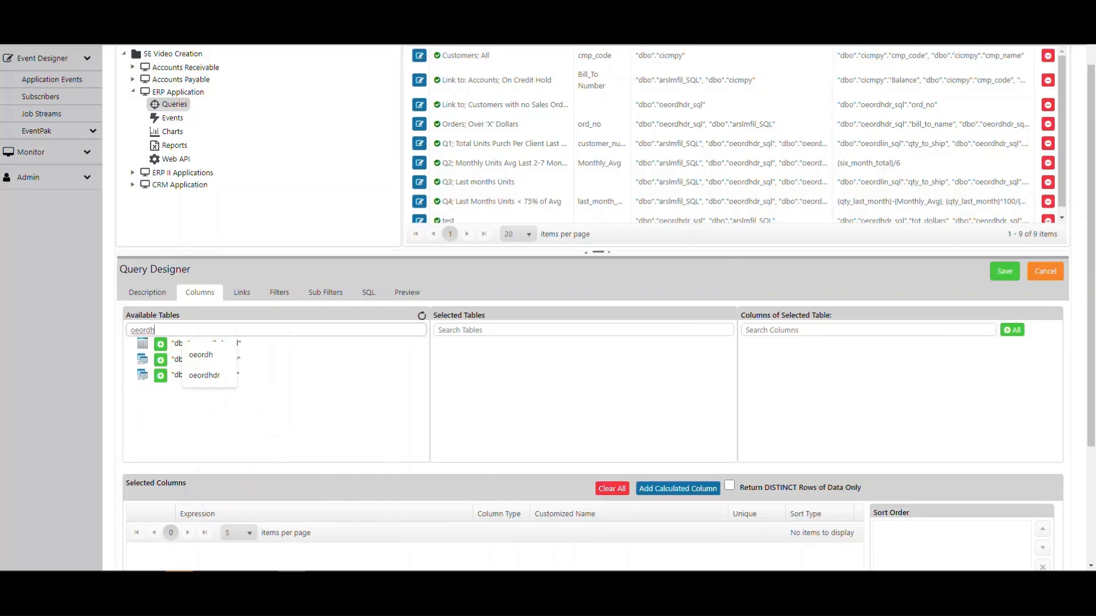
key("Down")
key("Down")
key("Return")
double_click(217, 343)
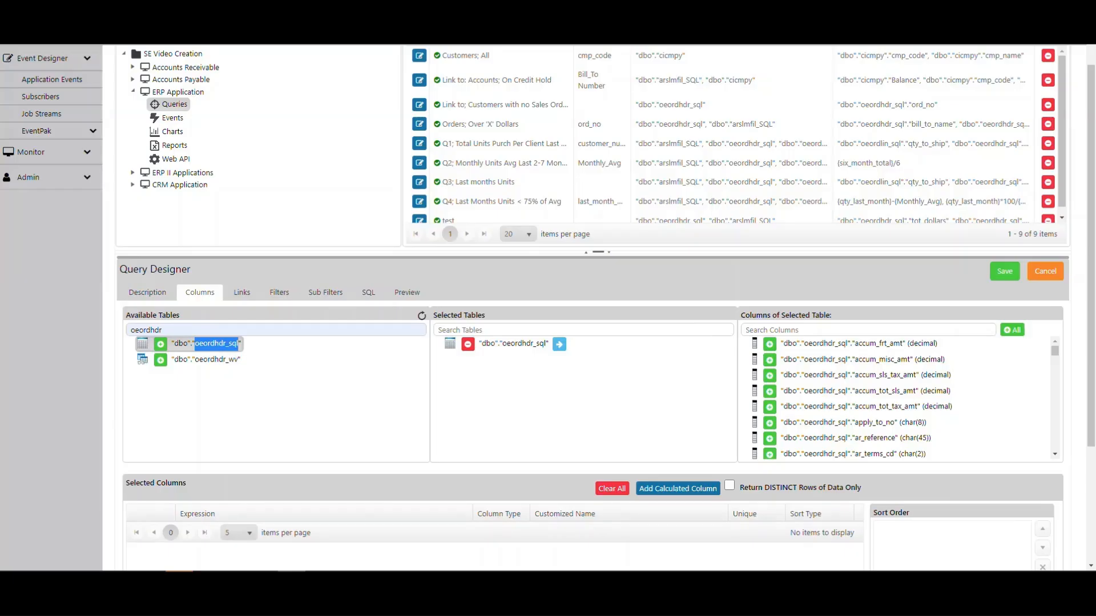
Step: Search the available tables for "arsl" and add the arslmfil_SQL table to the selected tables
left_click(162, 330)
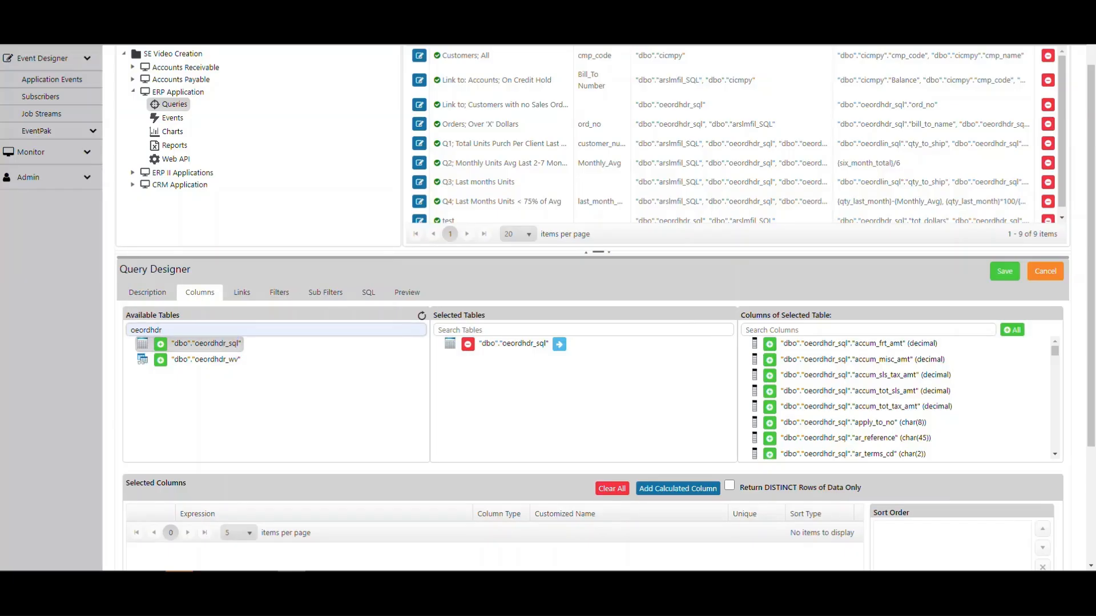
key("BackSpace")
key("BackSpace")
key("BackSpace")
key("BackSpace")
key("BackSpace")
key("BackSpace")
key("BackSpace")
key("BackSpace")
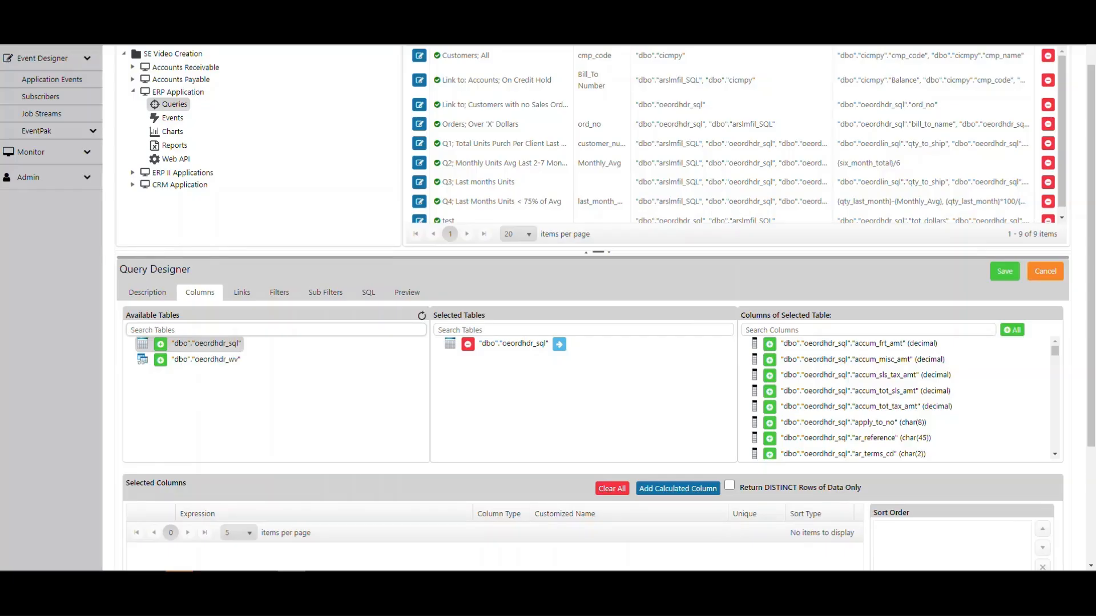
type("arsl")
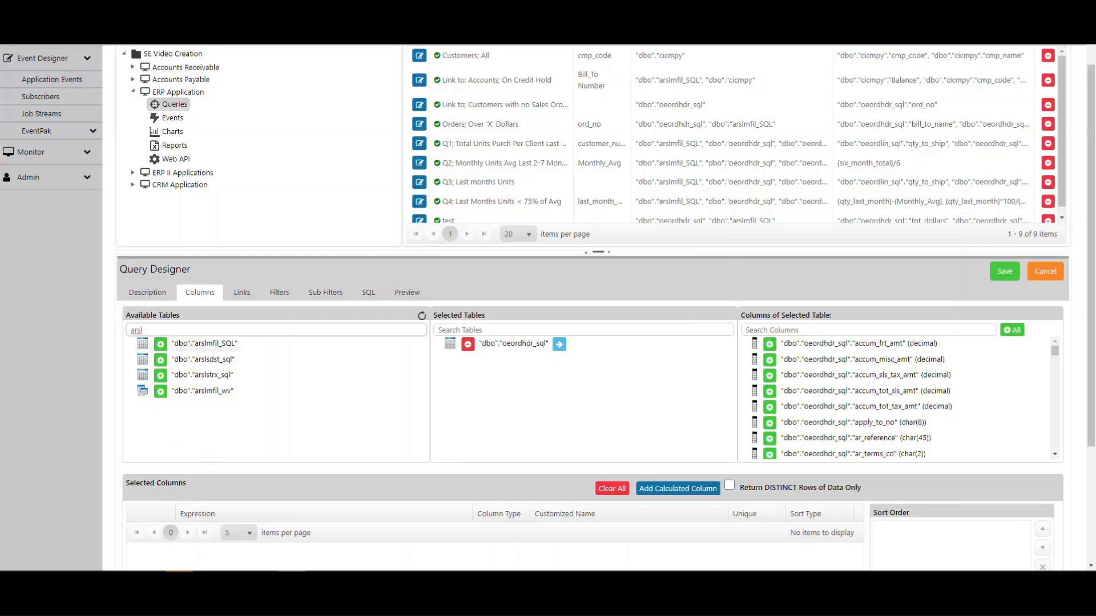
double_click(214, 343)
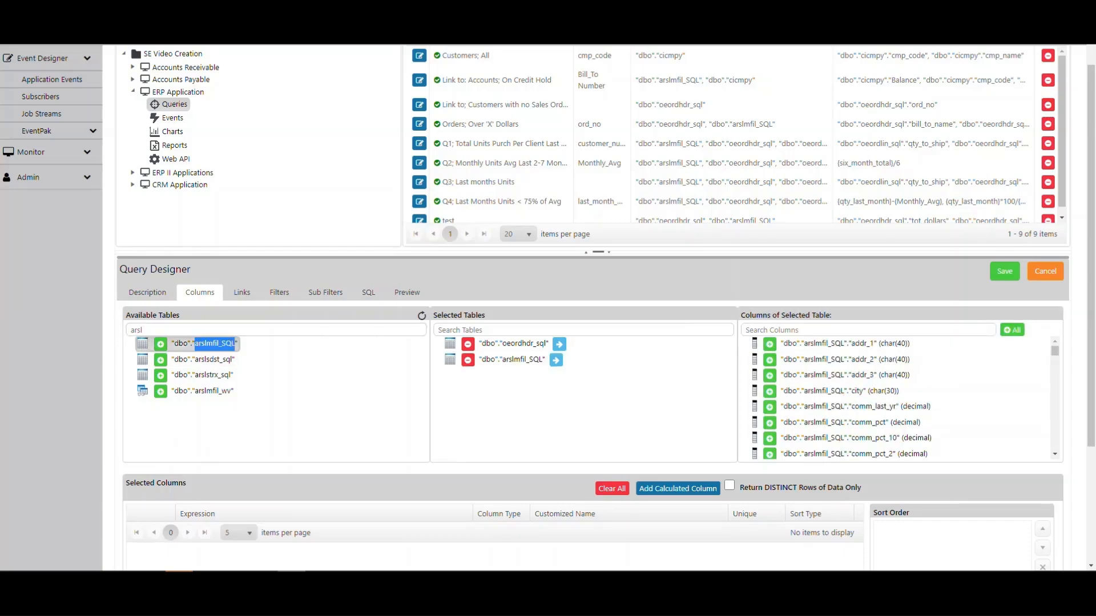
key("ctrl")
scroll(592, 308, "down", 2)
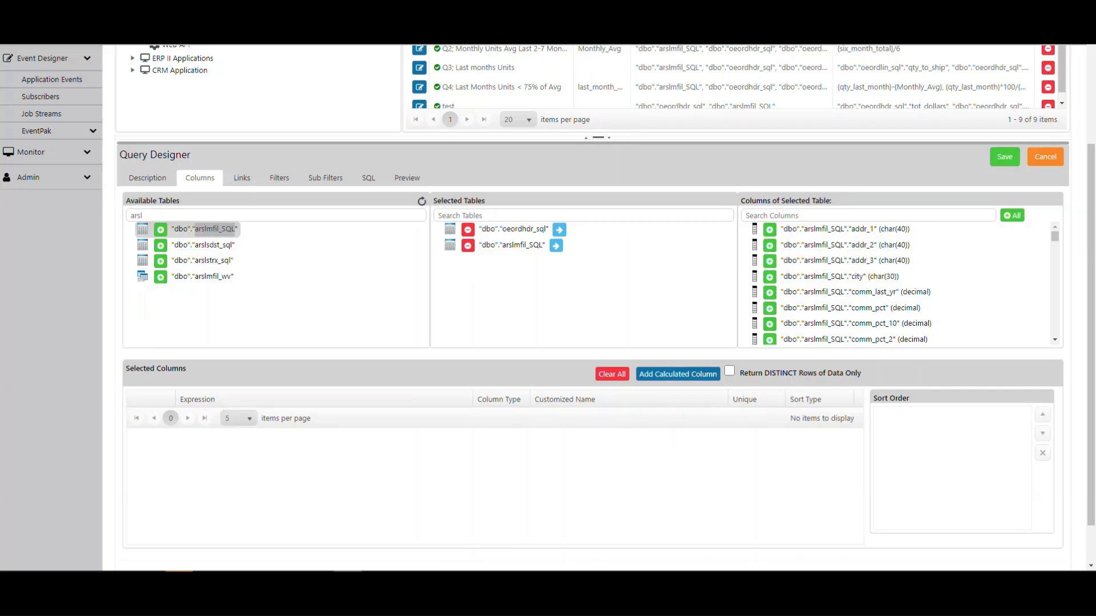
left_click(142, 216)
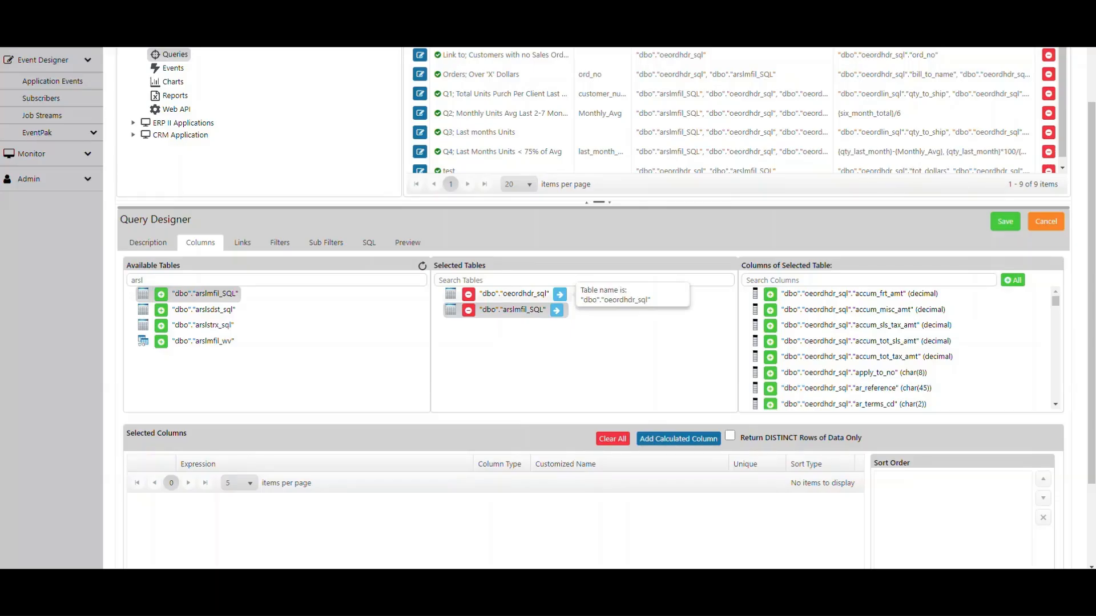
Step: Show the columns of oeordhdr_sql, filter them by "tot_d" and add tot_dollars to the selected columns
left_click(488, 294)
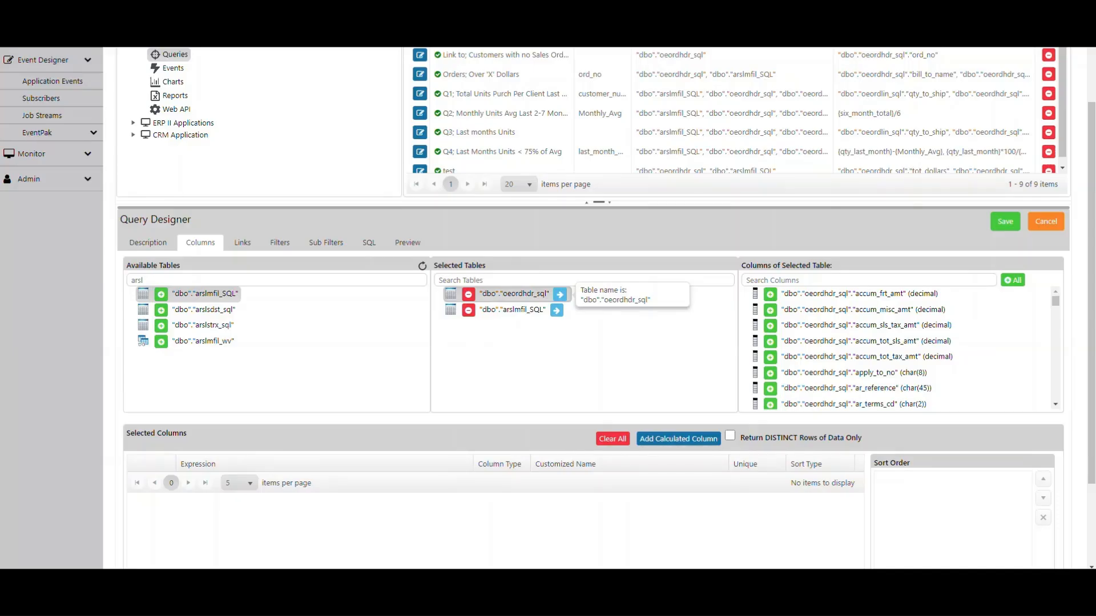
left_click(560, 295)
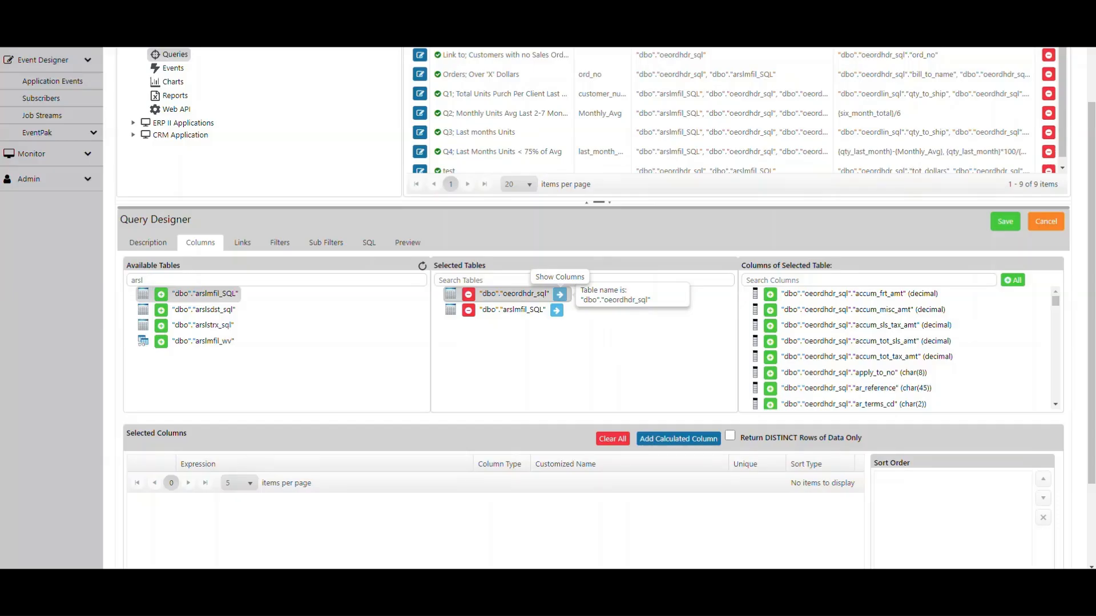
left_click(560, 295)
key("ctrl")
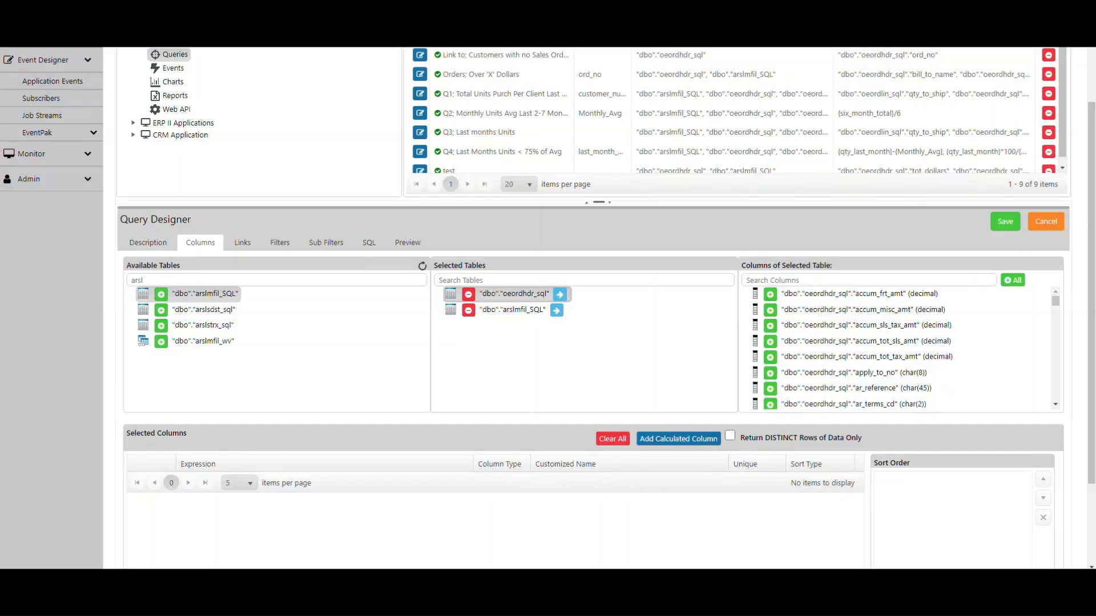
left_click(746, 280)
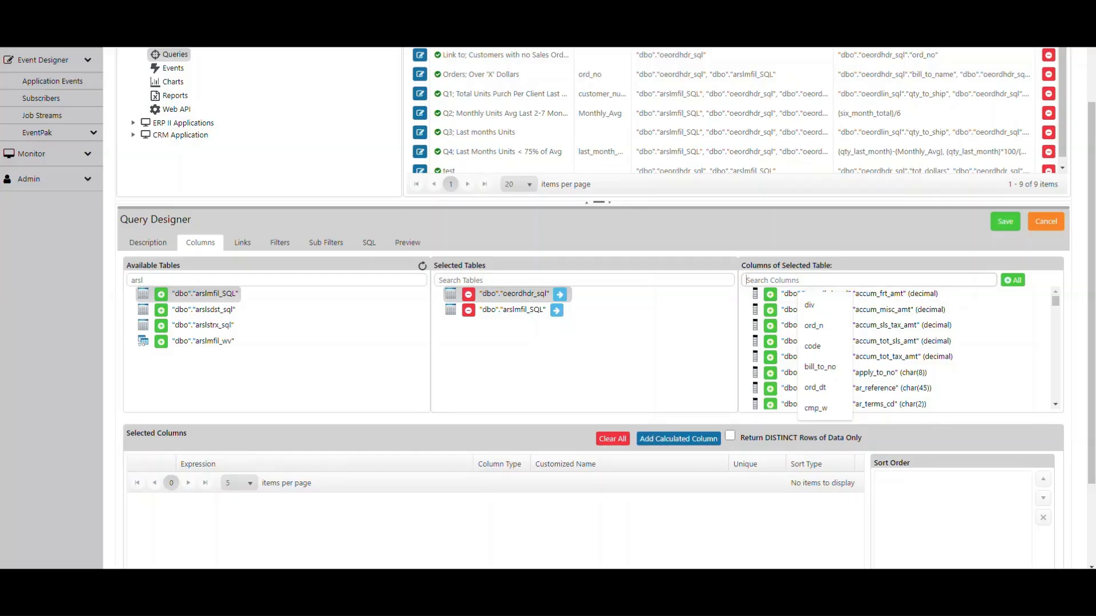
type("tot")
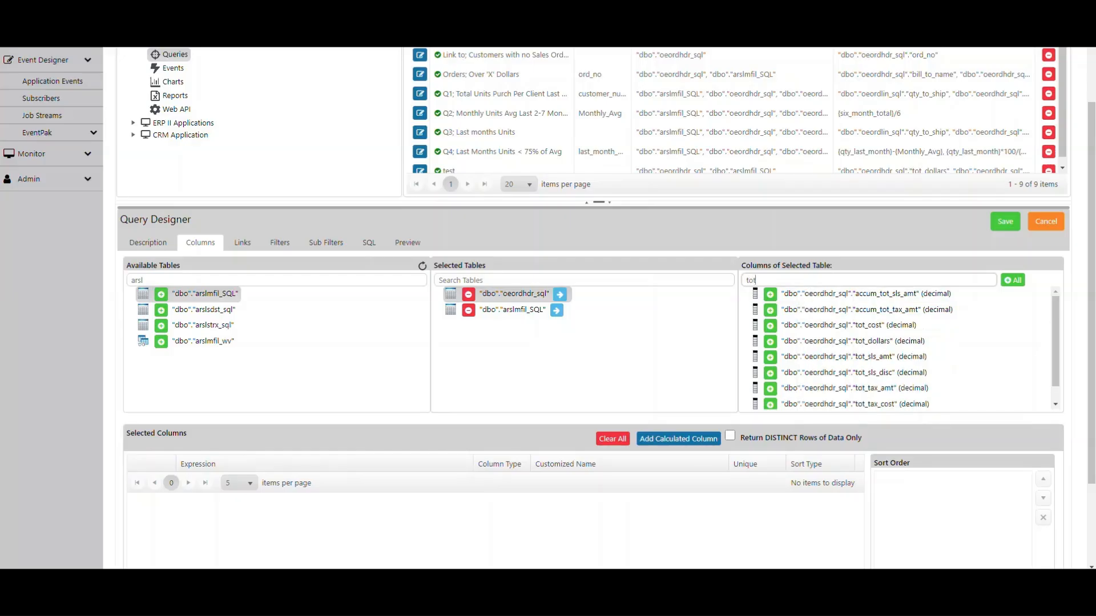
type("_d")
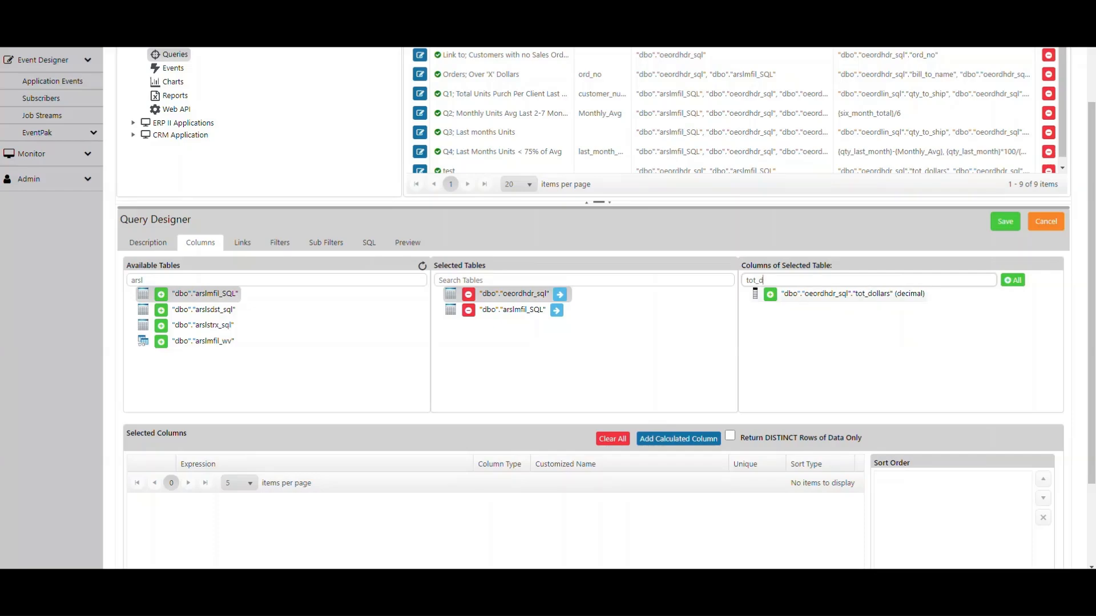
key("ctrl")
left_click(770, 295)
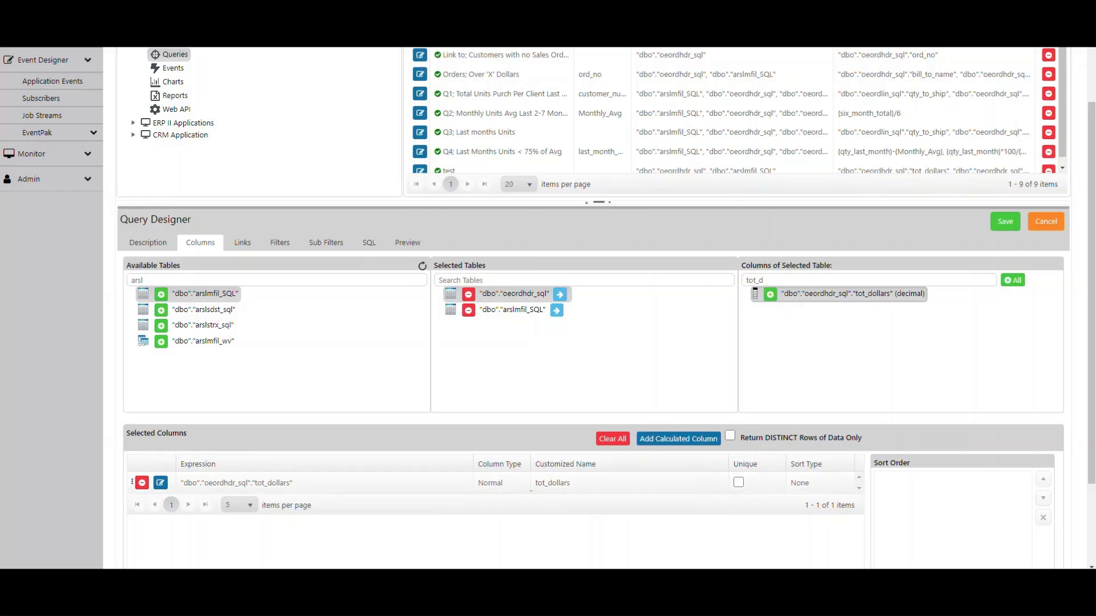
Step: Set the column type of tot_dollars to Summarize
left_click(498, 482)
left_click(519, 482)
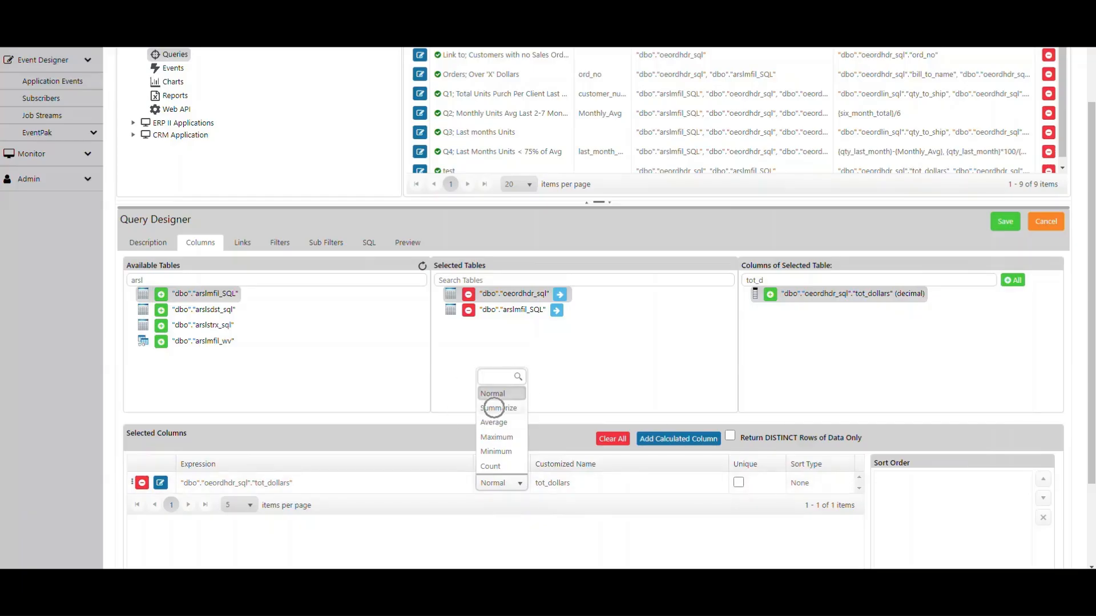
left_click(498, 409)
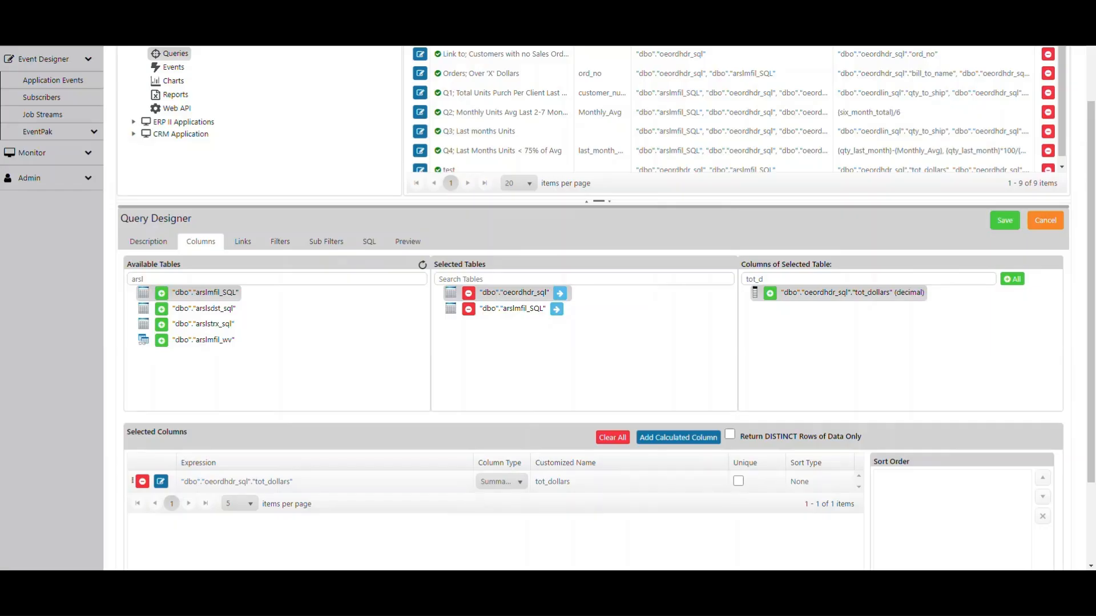
Step: Set the customized name of the tot_dollars column to Sales_Total
left_click(570, 481)
key("BackSpace")
key("BackSpace")
key("BackSpace")
key("BackSpace")
key("BackSpace")
key("BackSpace")
key("BackSpace")
key("BackSpace")
key("BackSpace")
key("BackSpace")
key("BackSpace")
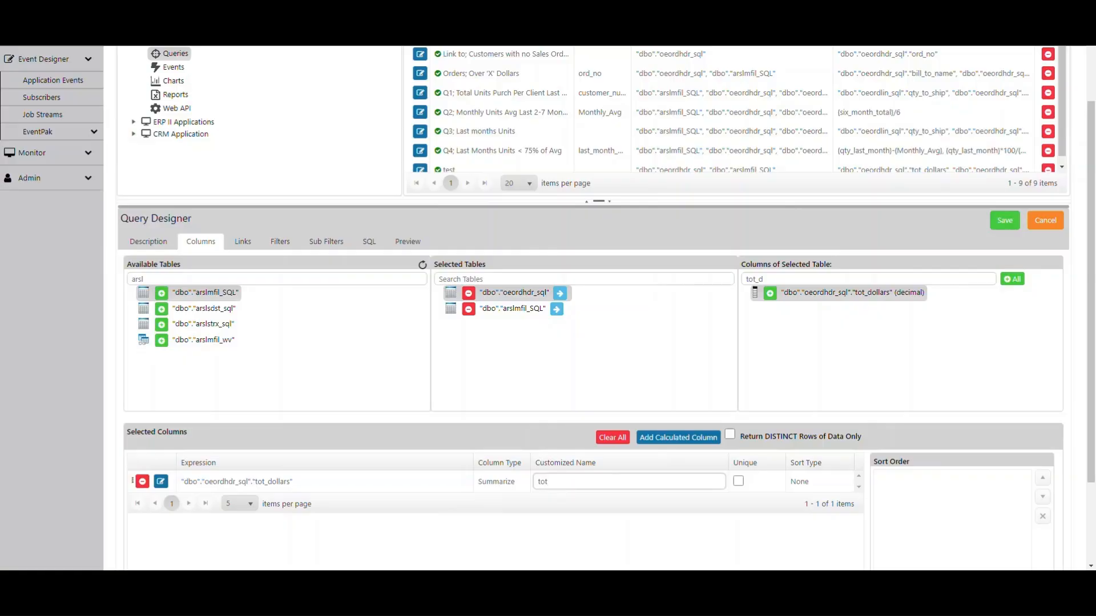
type("Sales_Total")
key("Tab")
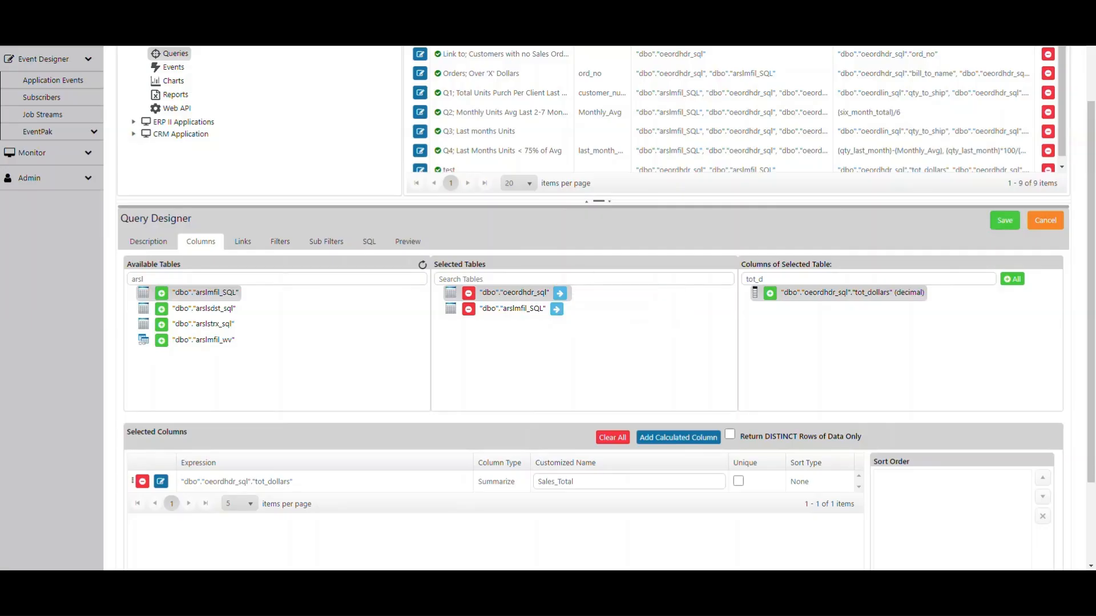
Step: Filter the oeordhdr_sql columns by "bill_to_no" and add bill_to_no to the selected columns
left_click(762, 279)
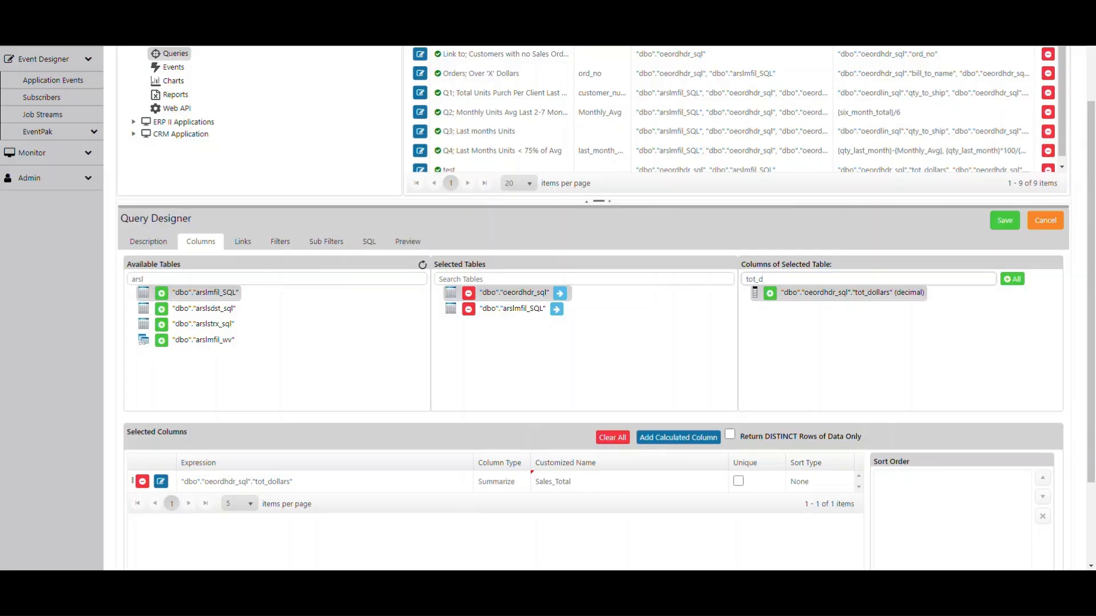
key("ctrl")
key("BackSpace")
key("BackSpace")
key("BackSpace")
key("BackSpace")
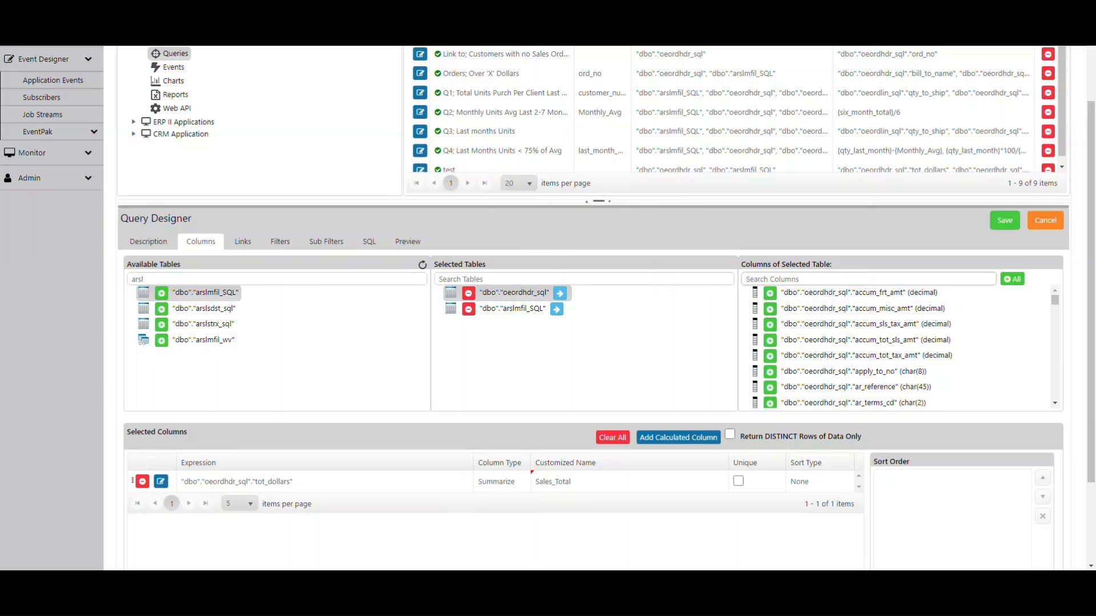
type("bill")
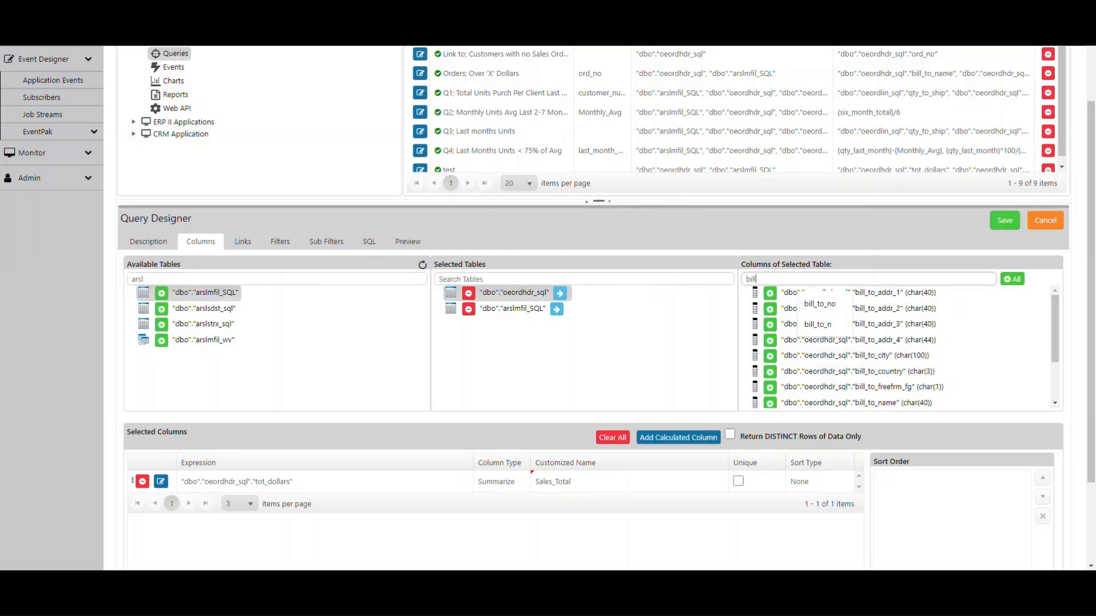
type("_to_")
key("Down")
key("Return")
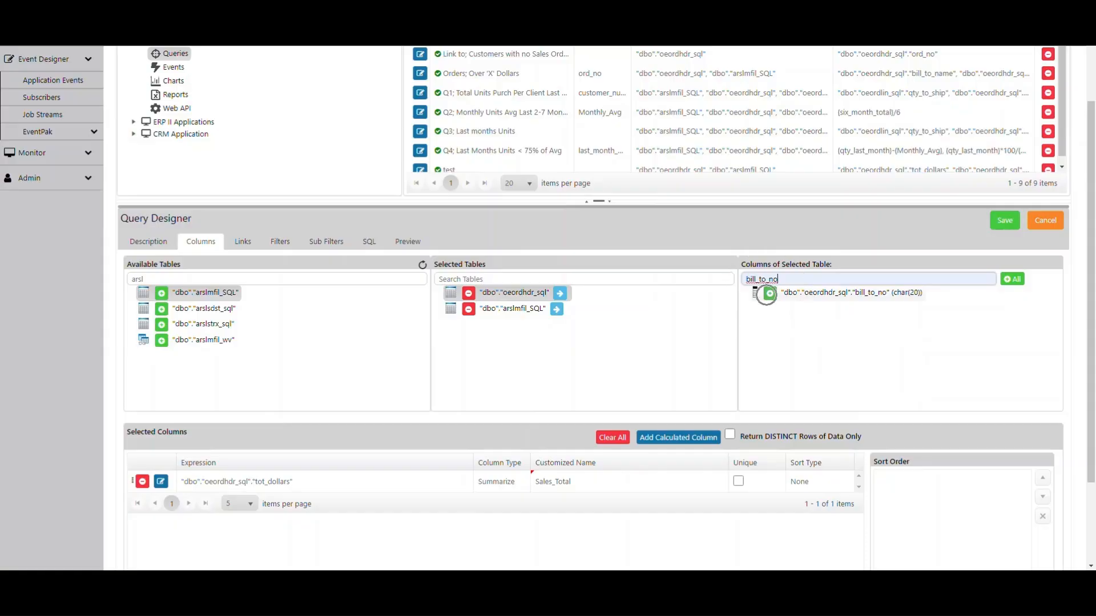
key("Tab")
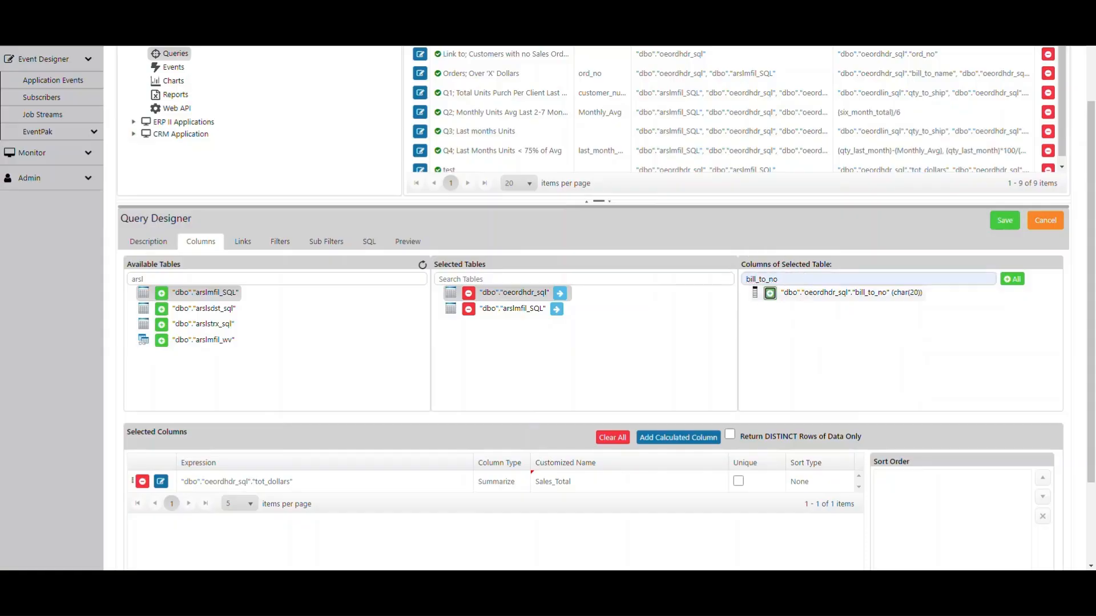
key("Return")
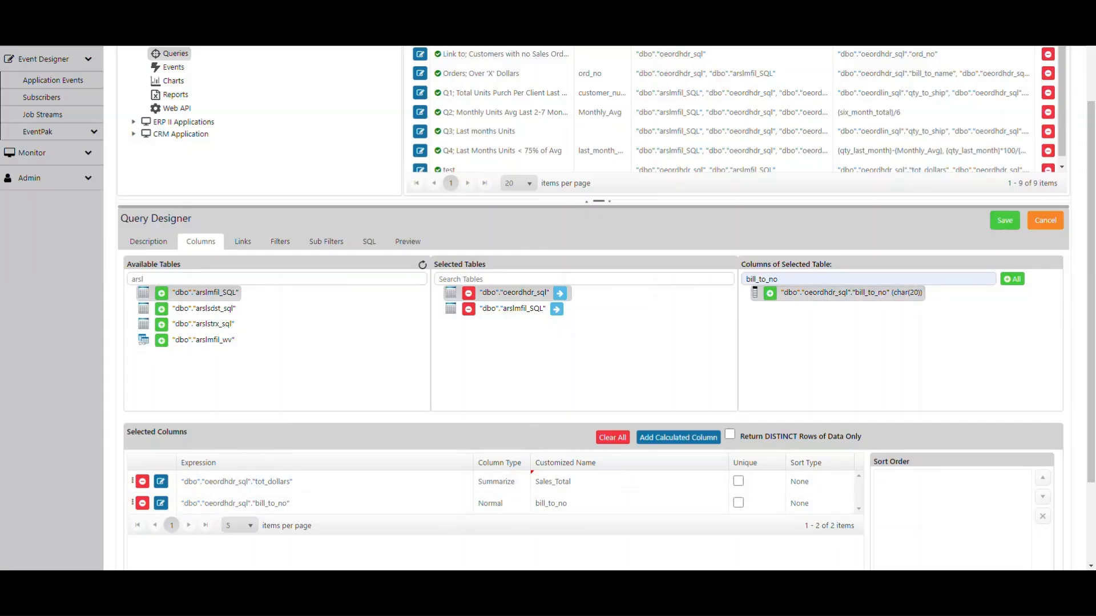
scroll(593, 308, "down", 2)
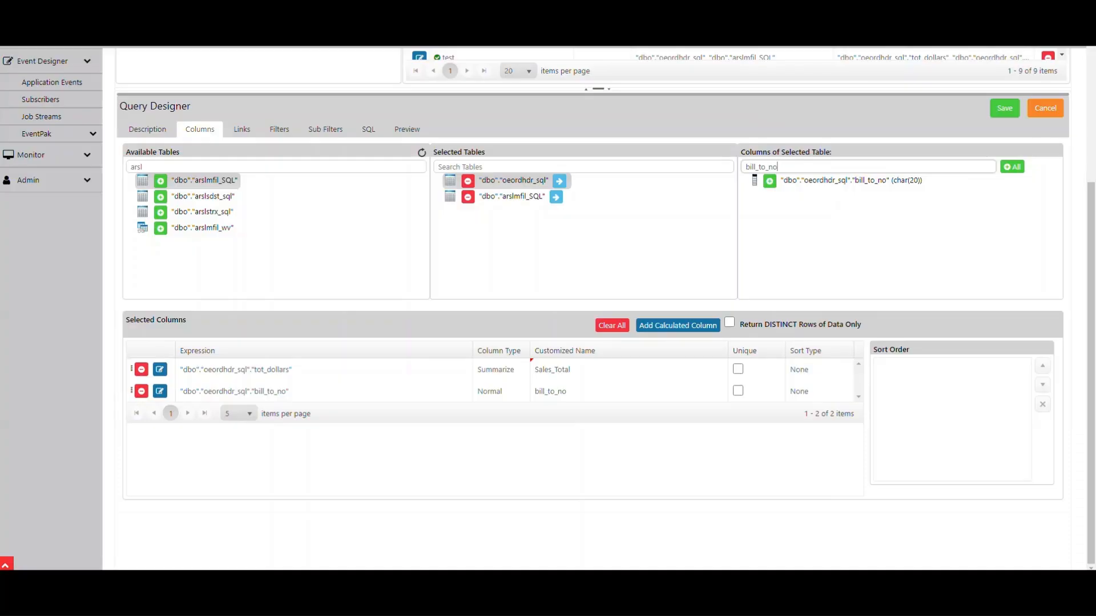
Step: Filter the oeordhdr_sql columns by "bill_to_na" and add bill_to_name to the selected columns
key("BackSpace")
type("a")
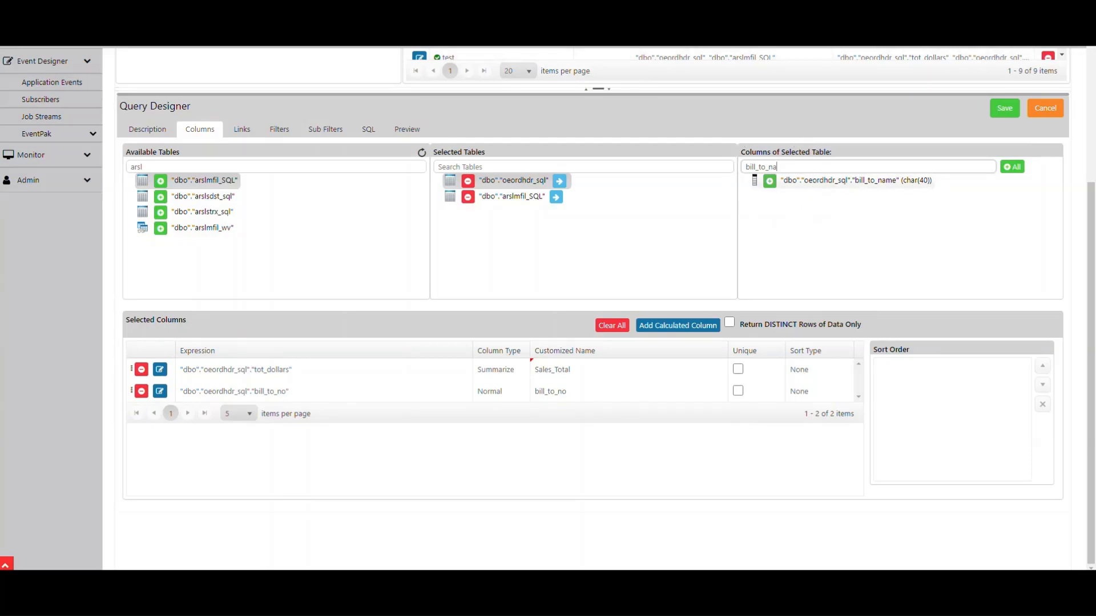
left_click(769, 181)
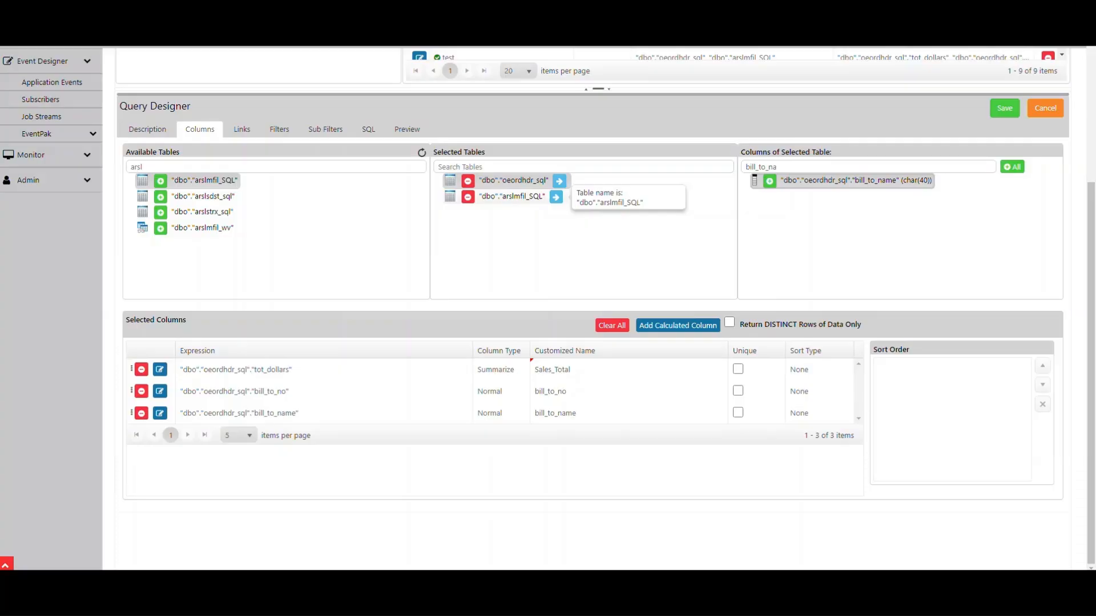
Step: Show the columns of arslmfil_SQL, filter them by "email" and add email_address to the selected columns
left_click(500, 195)
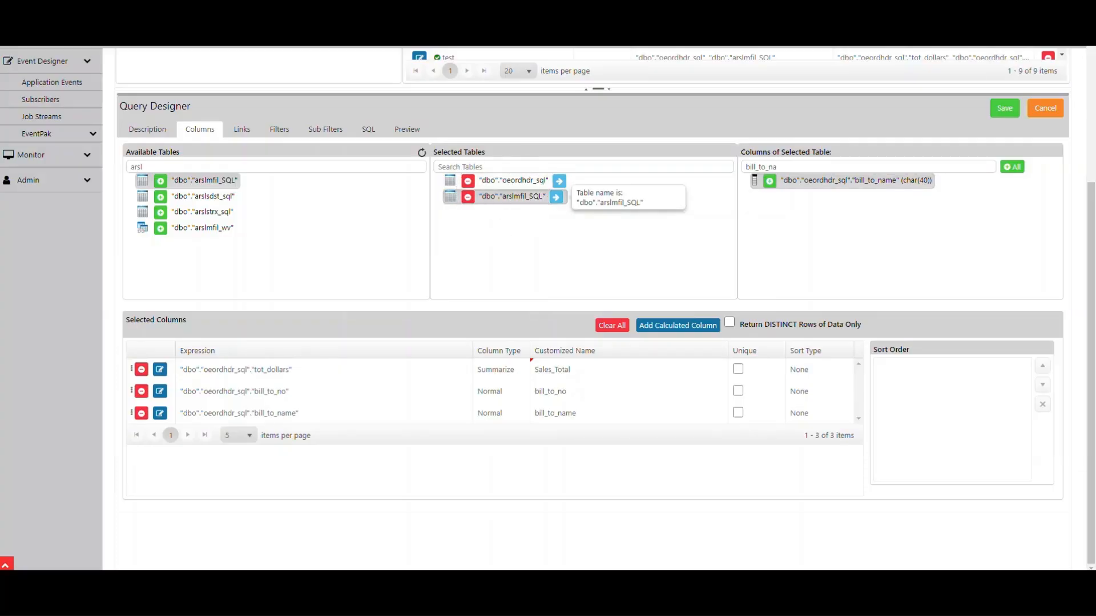
left_click(554, 195)
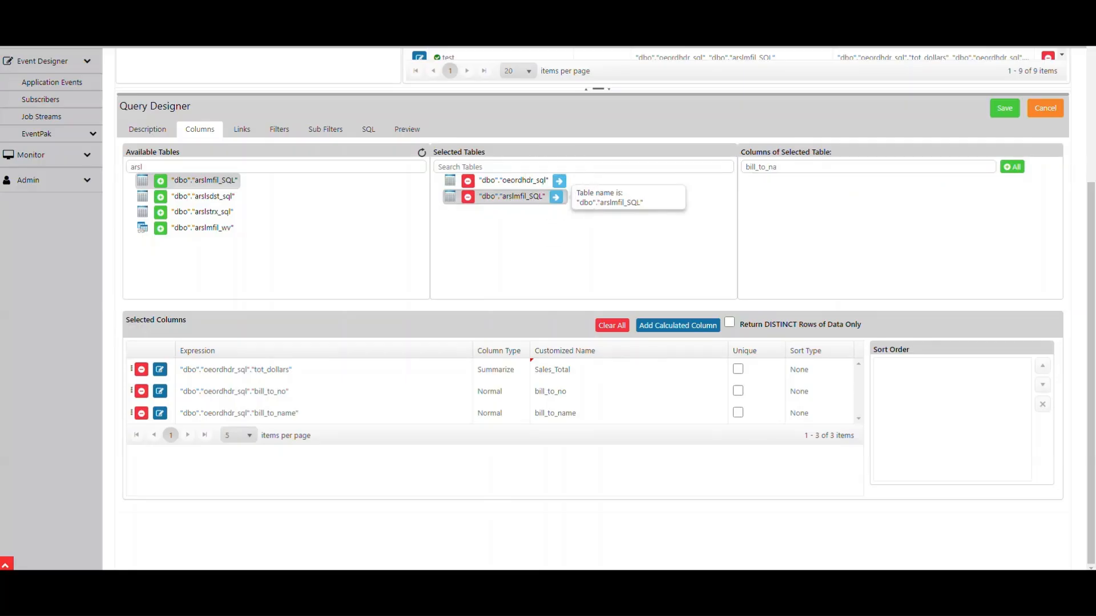
left_click(777, 167)
key("BackSpace")
key("BackSpace")
key("BackSpace")
key("BackSpace")
key("BackSpace")
key("BackSpace")
key("BackSpace")
key("BackSpace")
key("BackSpace")
key("BackSpace")
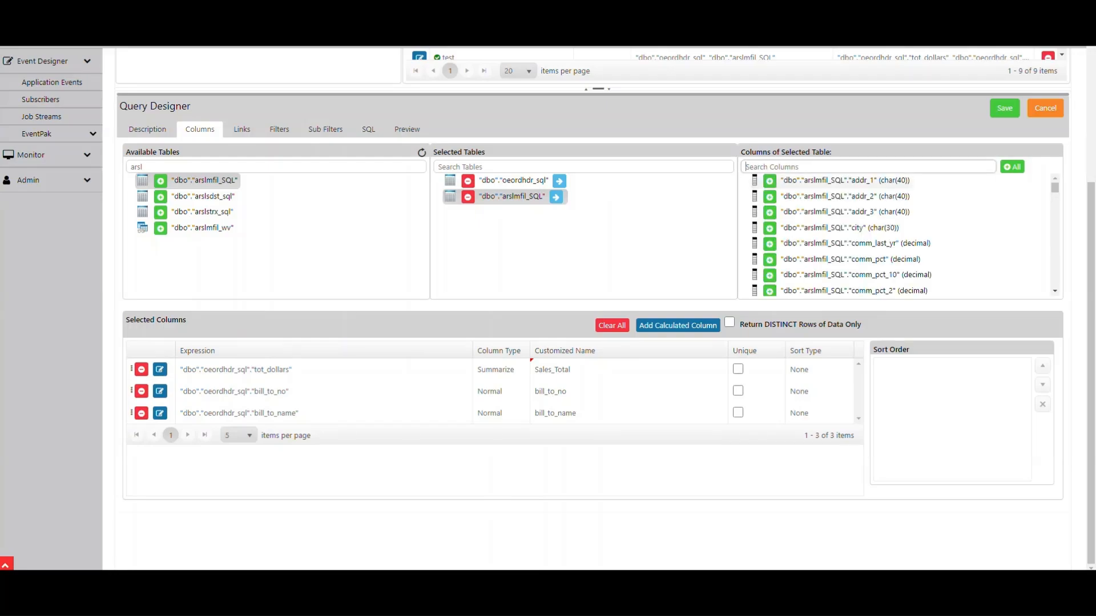
type("email")
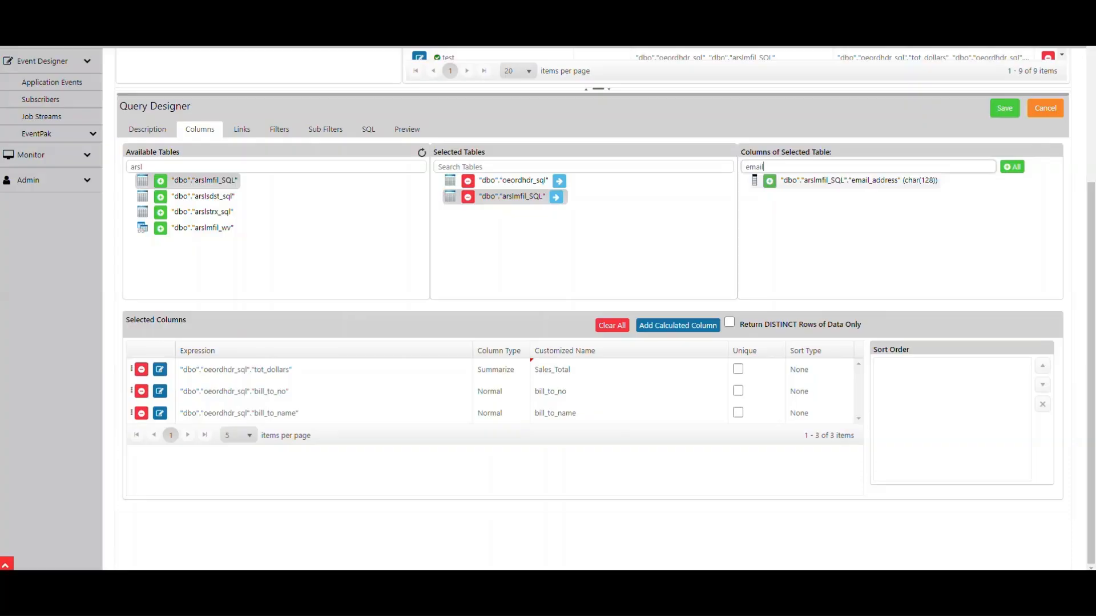
left_click(769, 181)
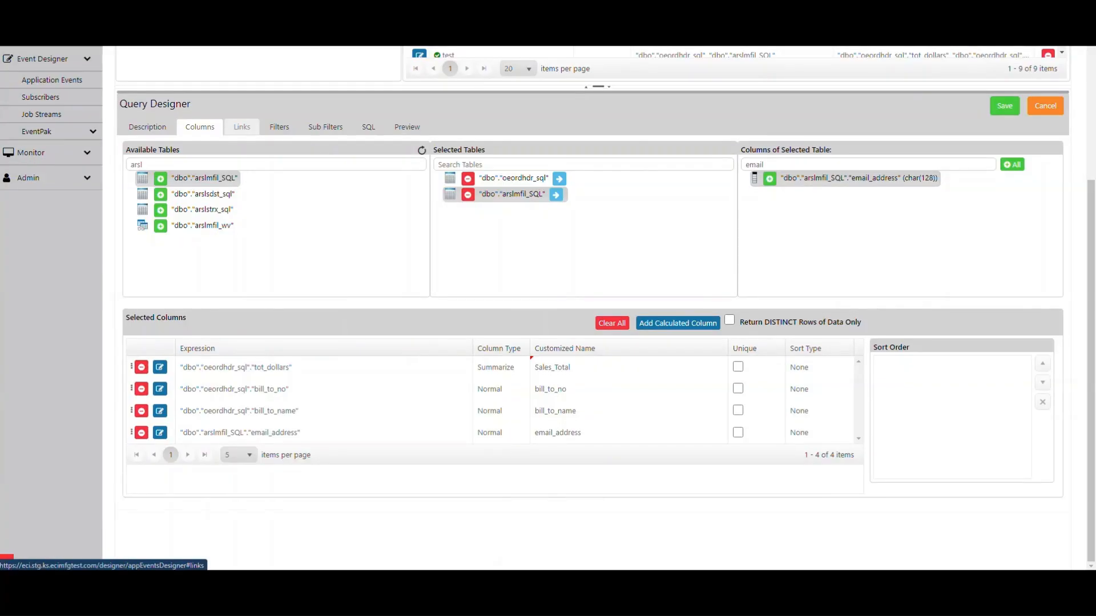
Step: Start a table link from oeordhdr_sql to arslmfil_SQL with slspsn_no as the column name
left_click(245, 126)
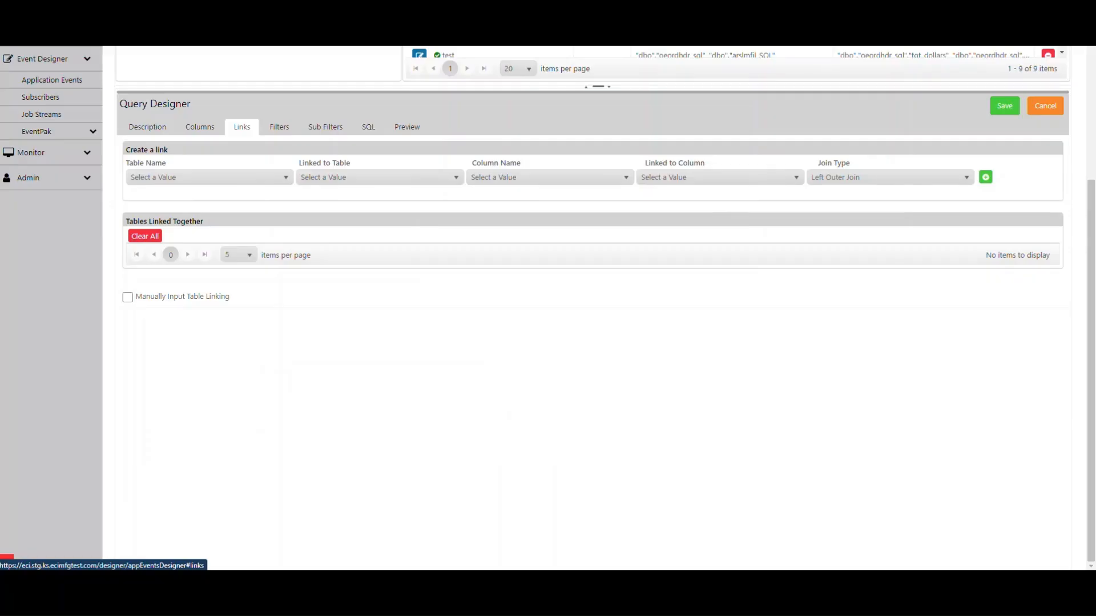
left_click(194, 177)
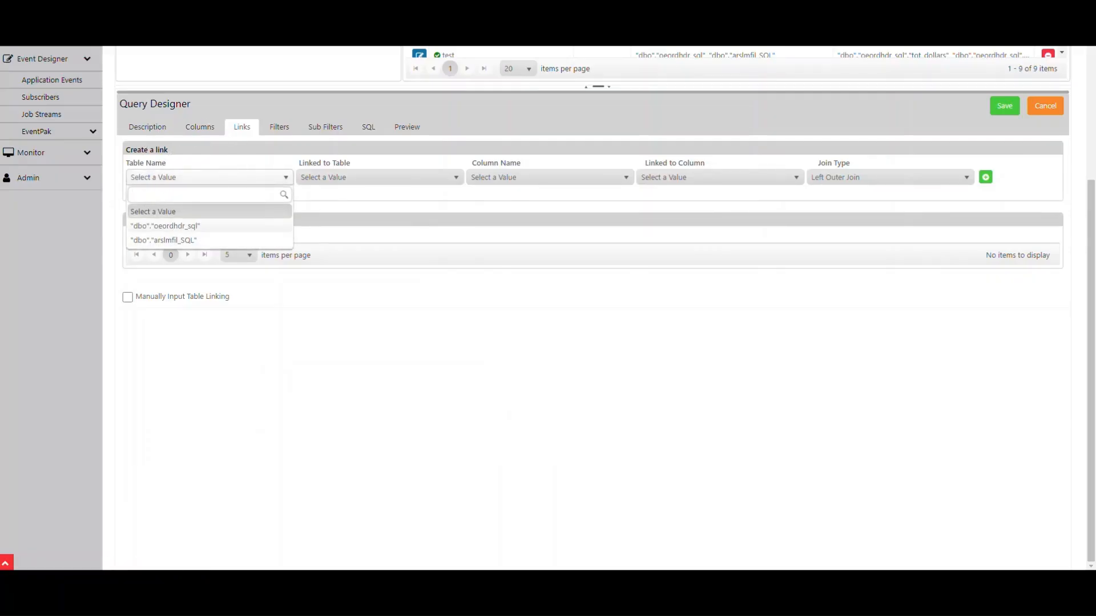
left_click(165, 226)
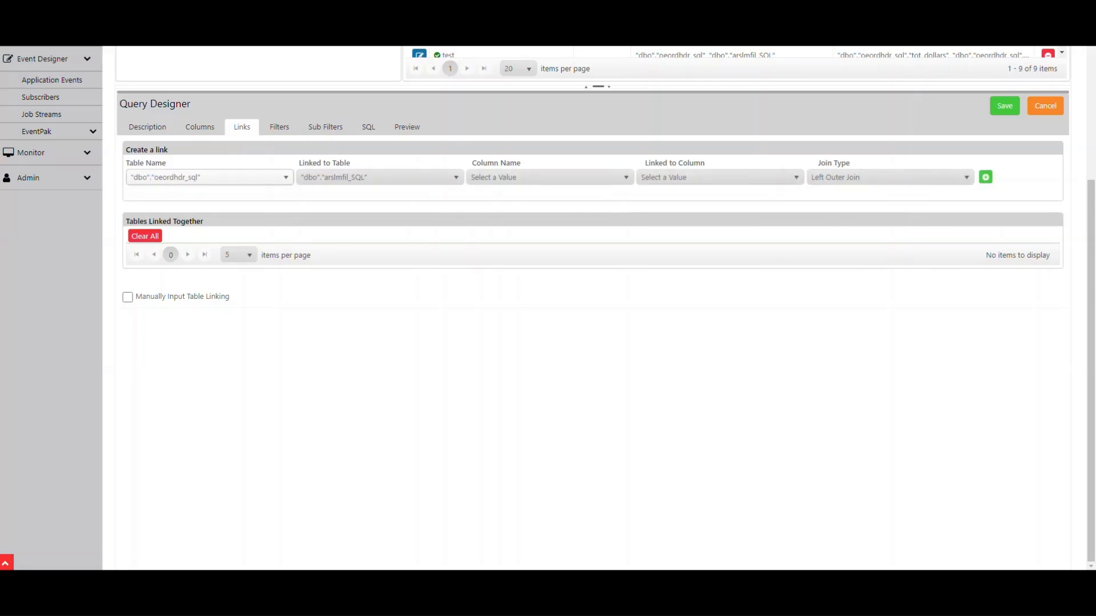
left_click(326, 178)
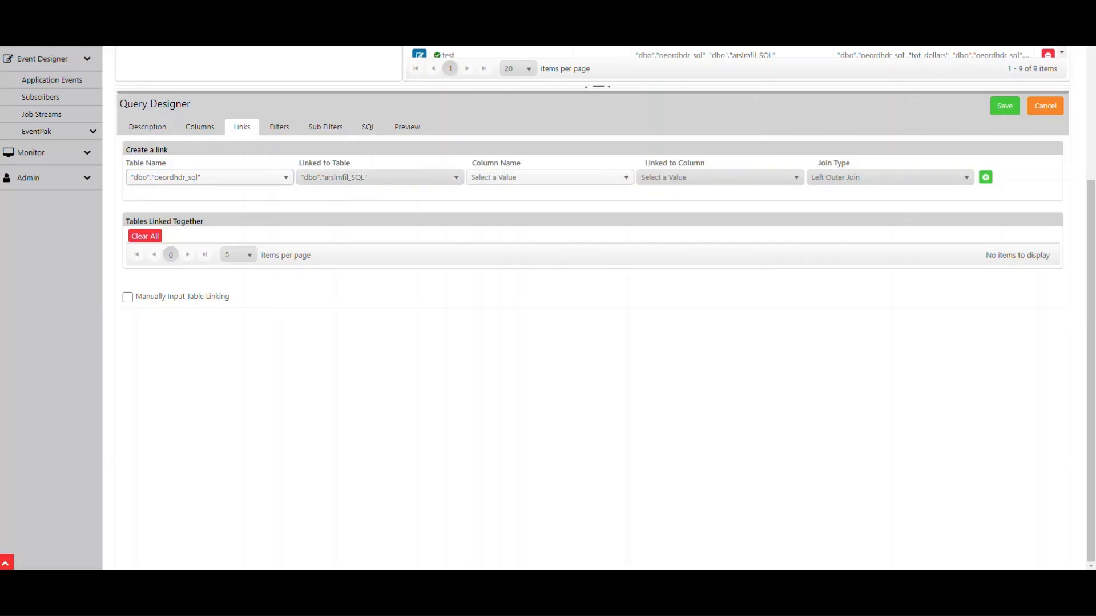
left_click(549, 177)
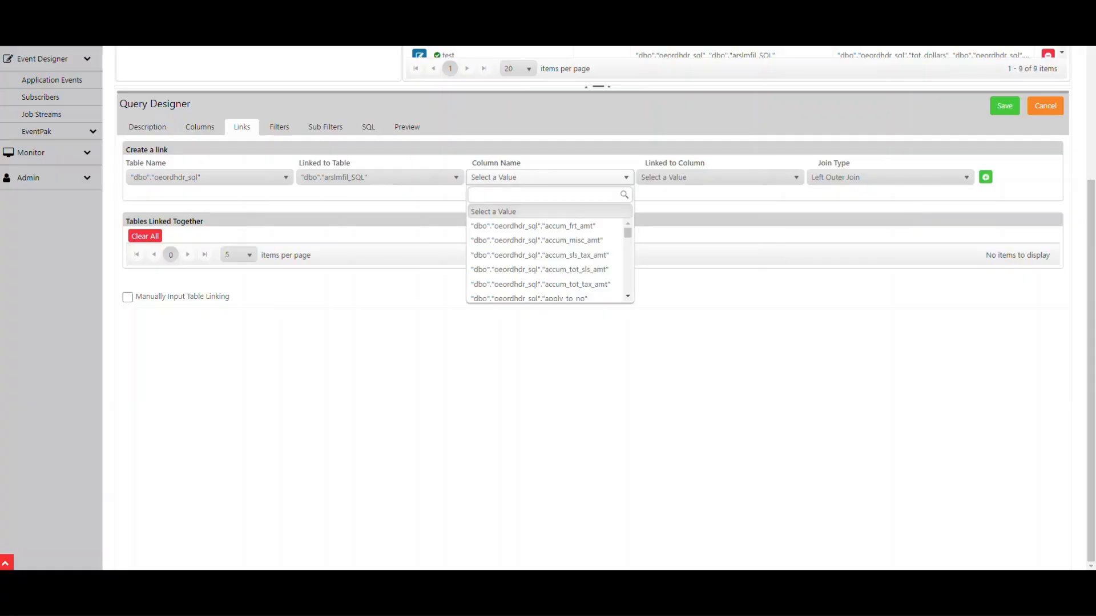
type("sl")
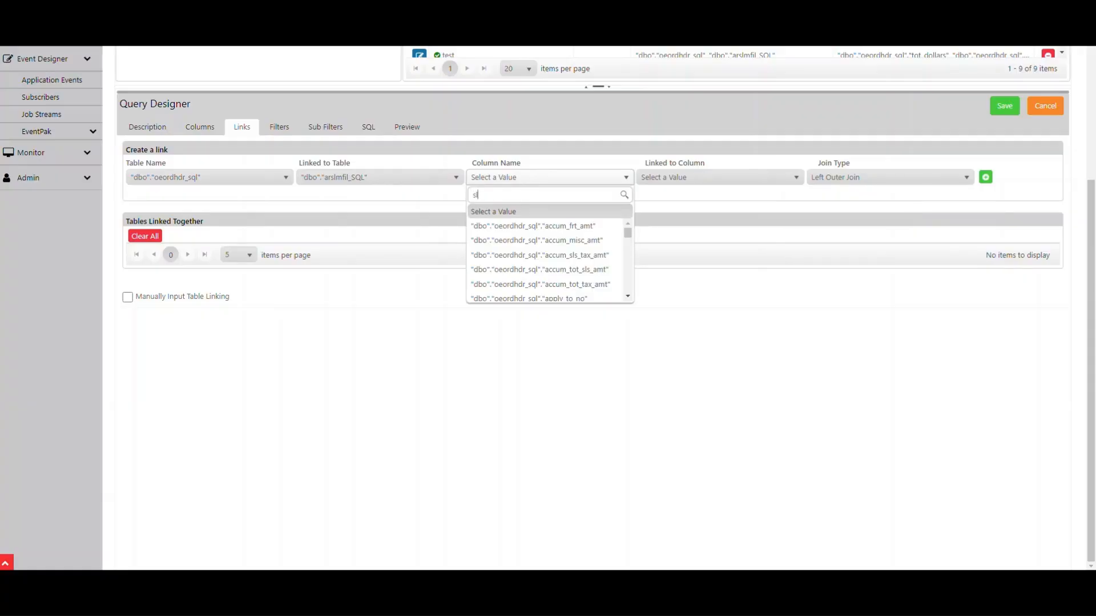
type("sp")
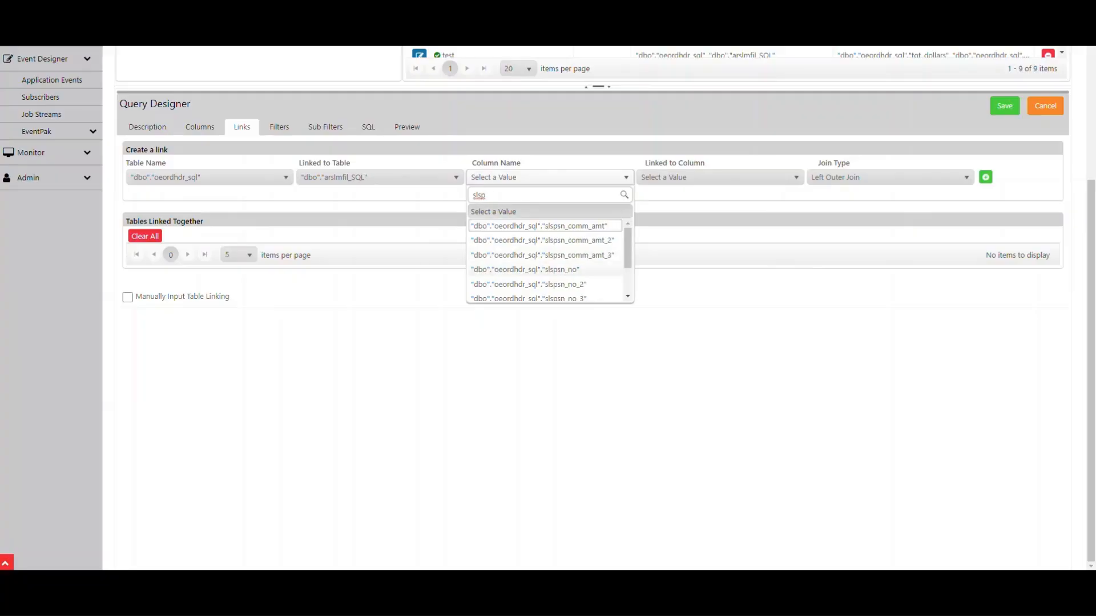
left_click(525, 270)
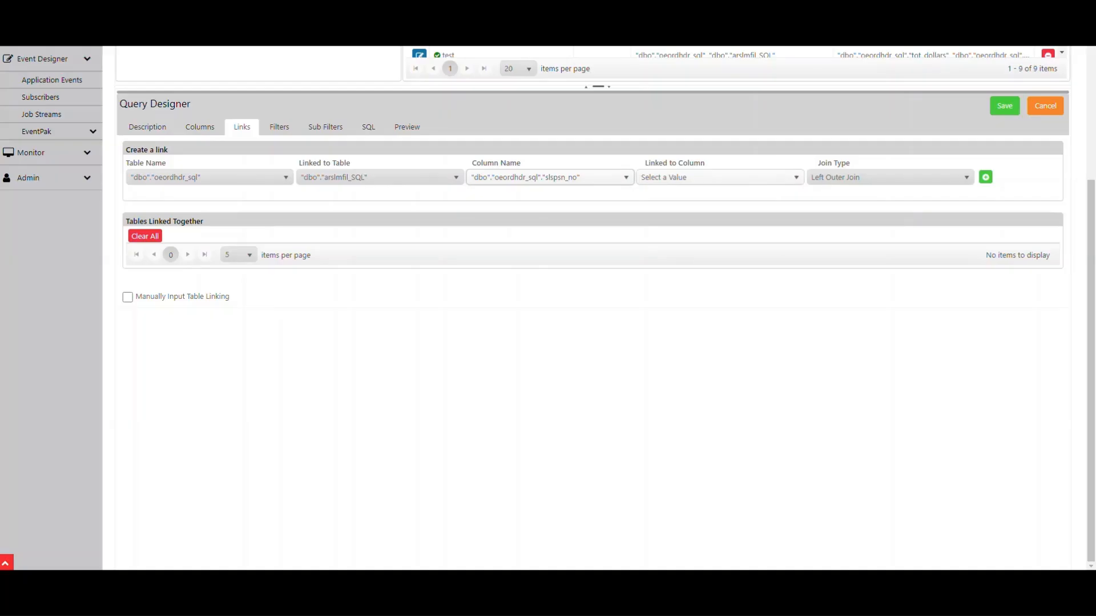
Step: Set the linked-to column to humres_id of arslmfil_SQL and add the link as a Left Outer Join
left_click(719, 177)
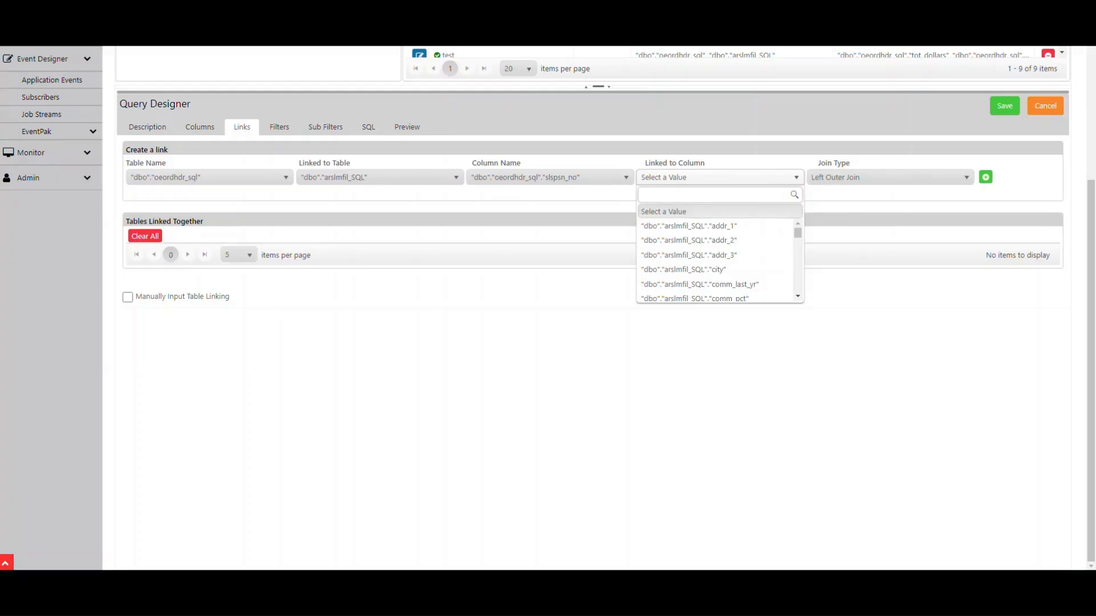
type("humres")
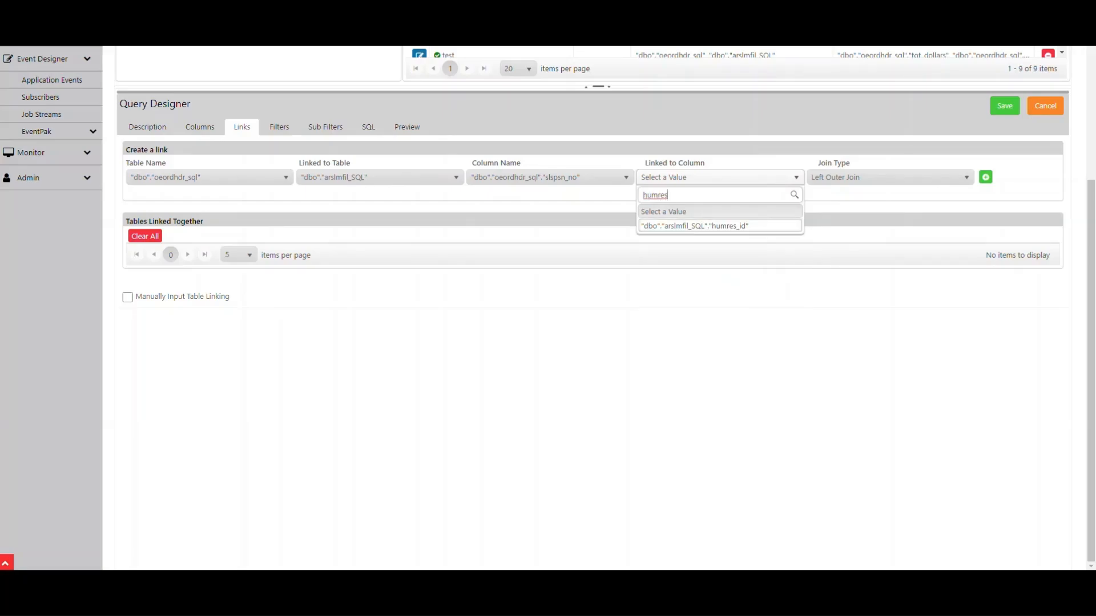
key("Return")
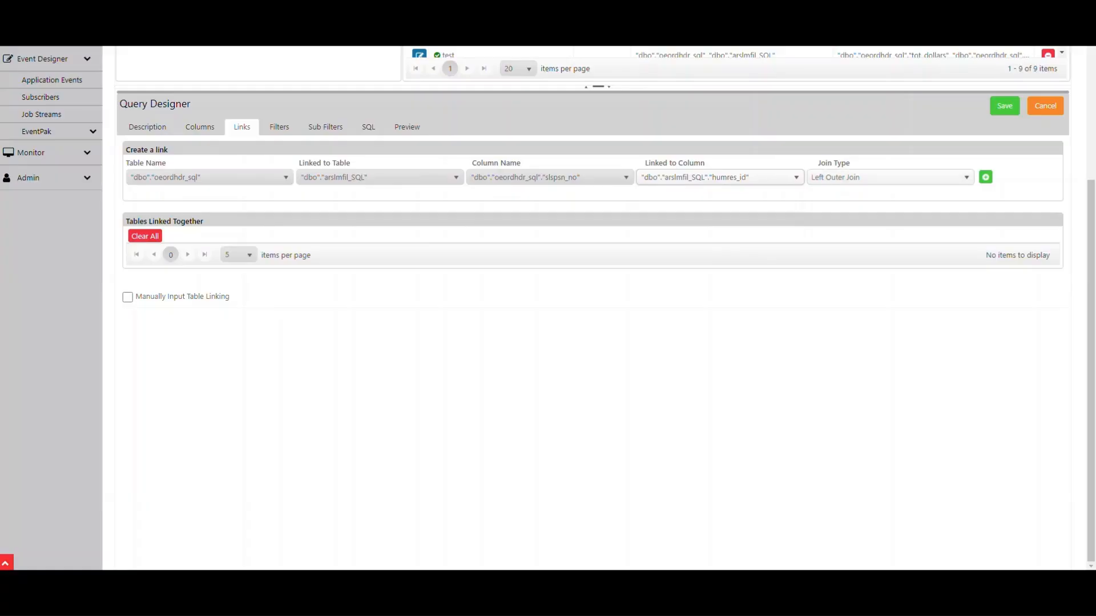
key("Tab")
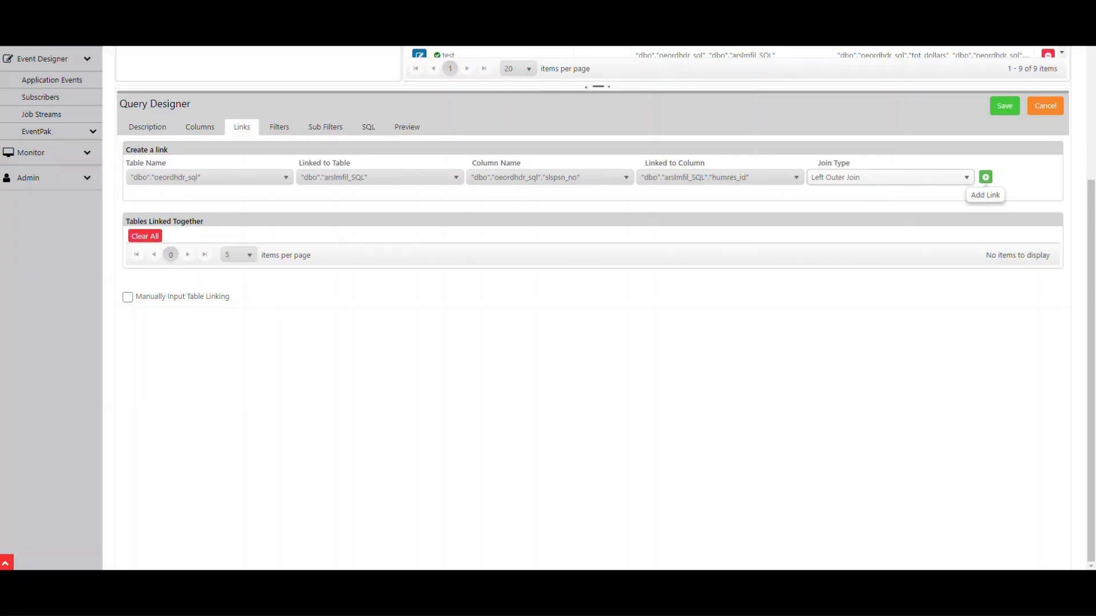
left_click(985, 177)
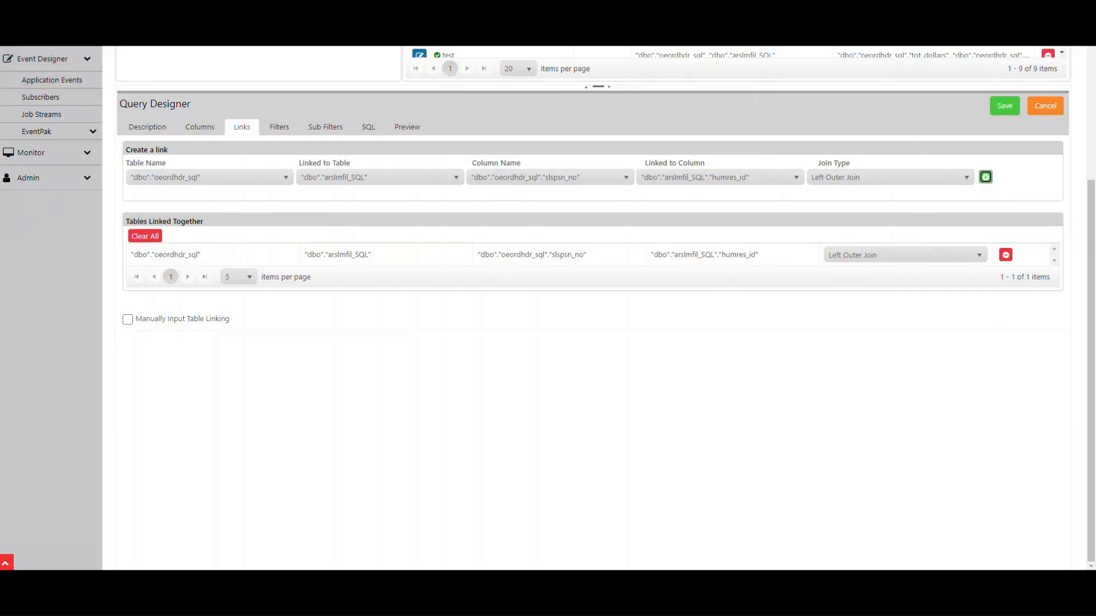
Step: Search the query's available filter columns for "ord_dt" and add oeordhdr_sql's ord_dt to the columns selected for filtering
scroll(277, 234, "up", 2)
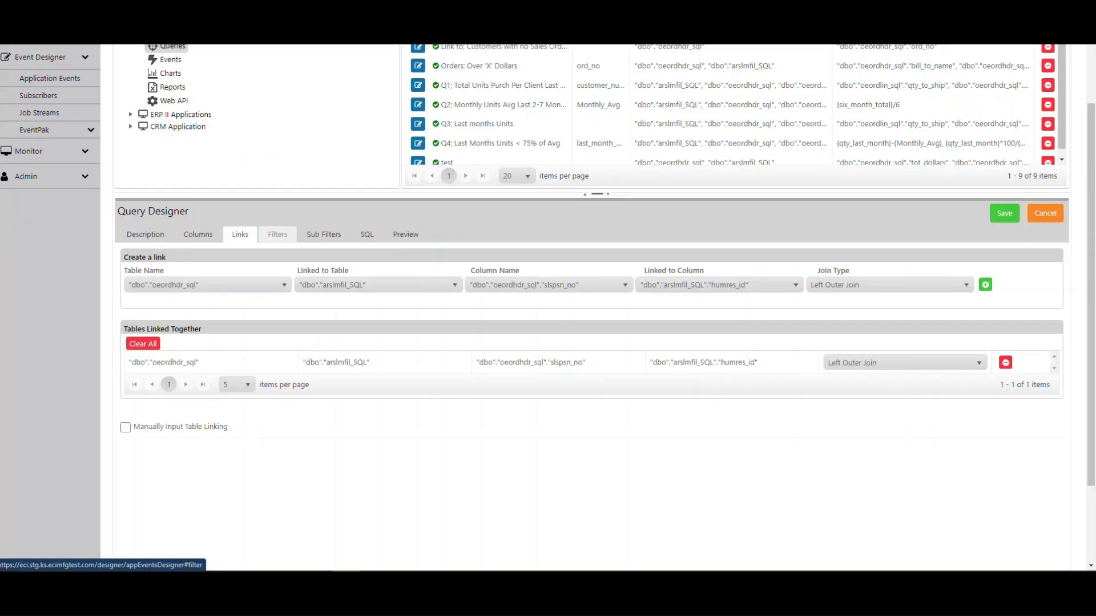
left_click(277, 234)
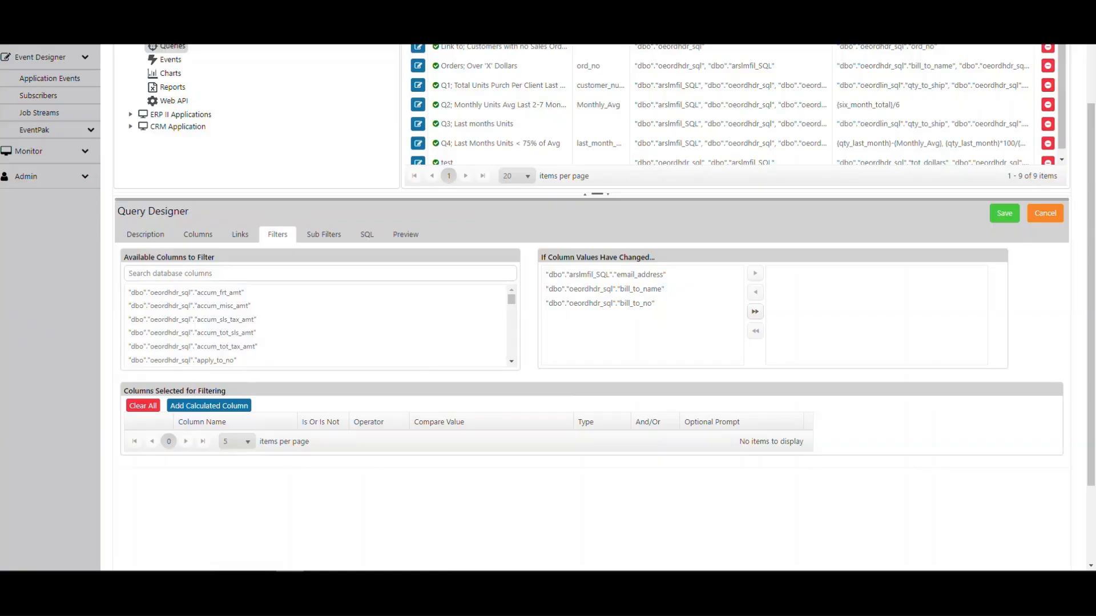
left_click(149, 274)
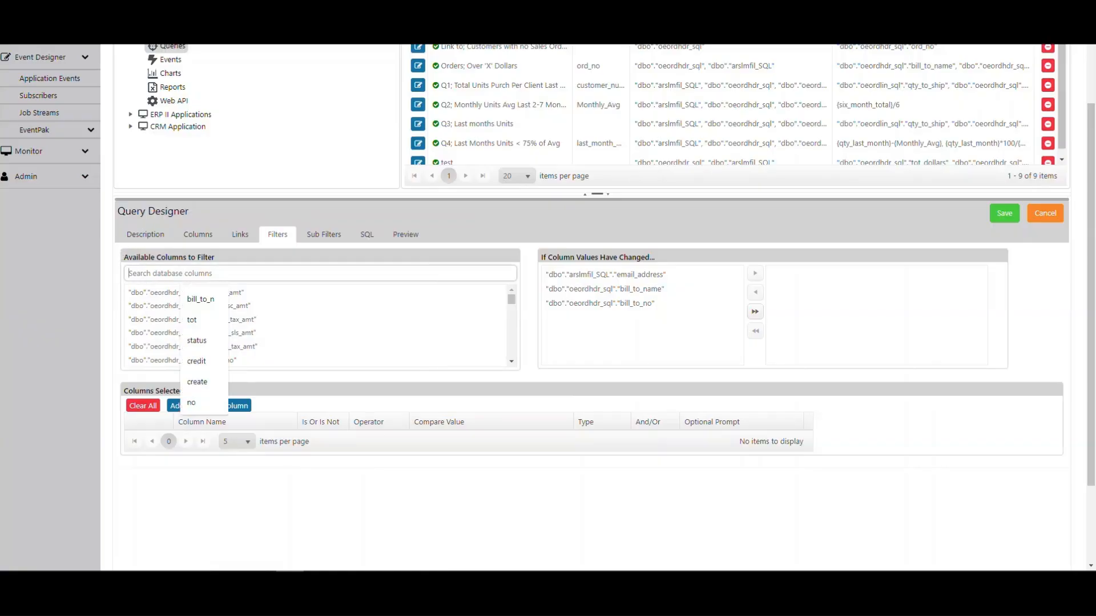
type("ord_")
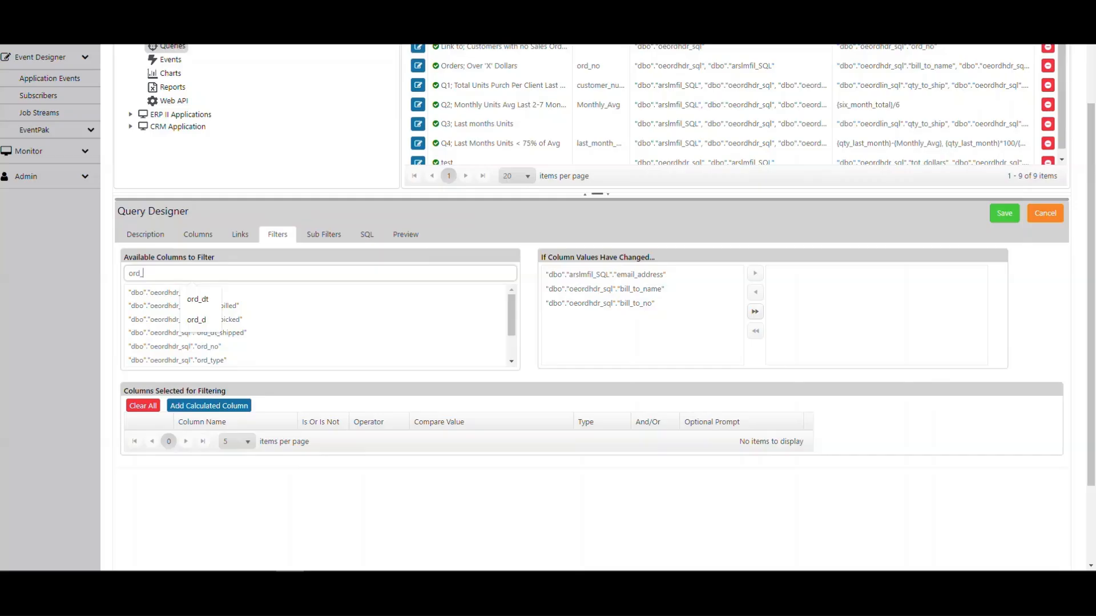
key("Down")
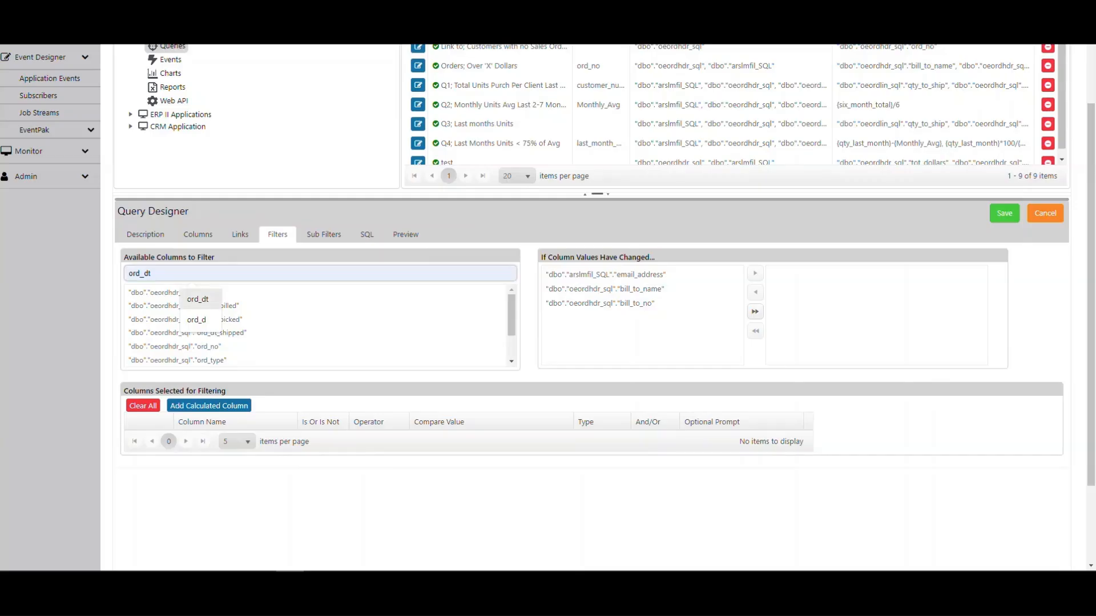
key("Return")
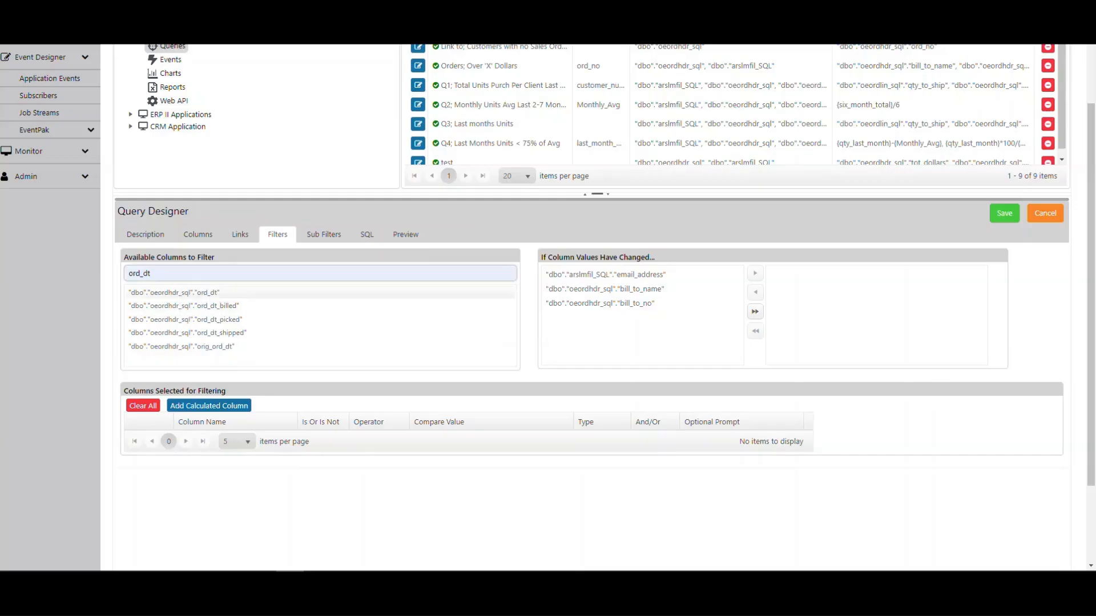
double_click(189, 293)
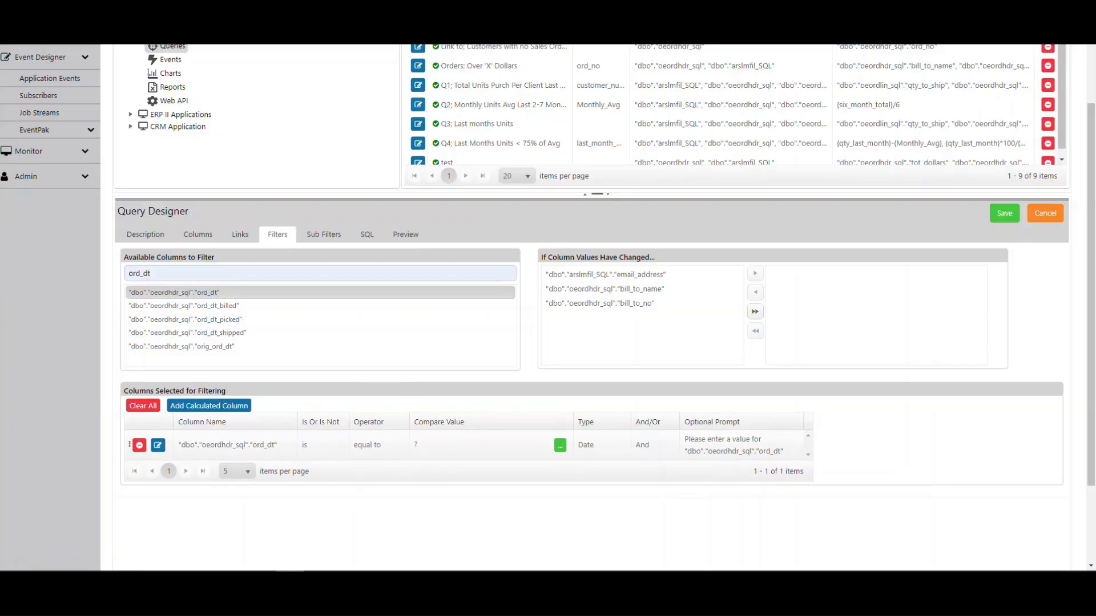
Step: Set the operator of the ord_dt filter to greater than or equal to
left_click(378, 446)
left_click(378, 445)
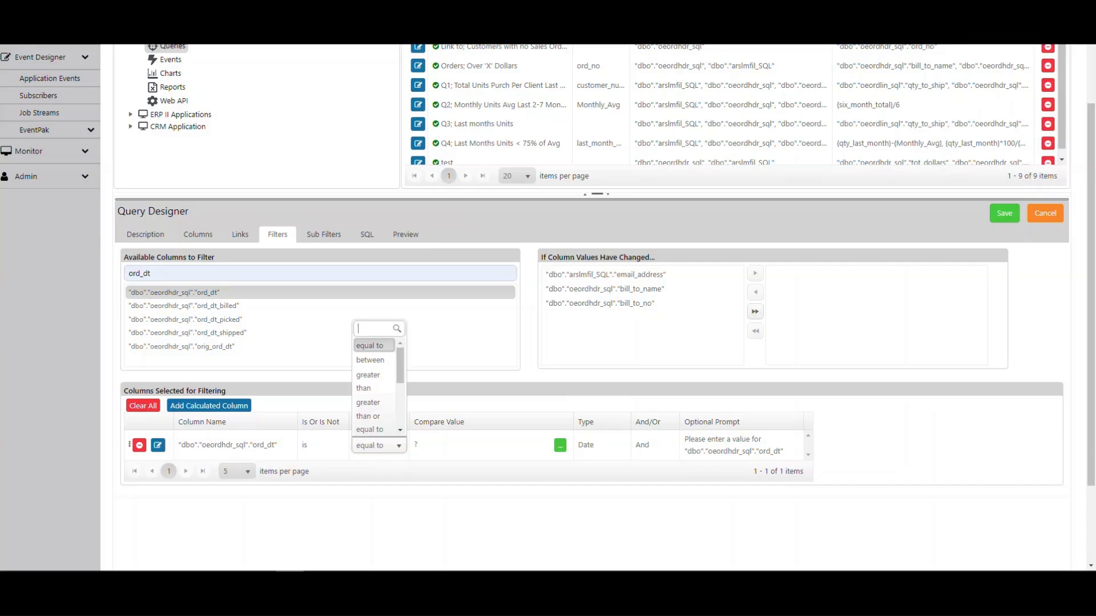
left_click(371, 415)
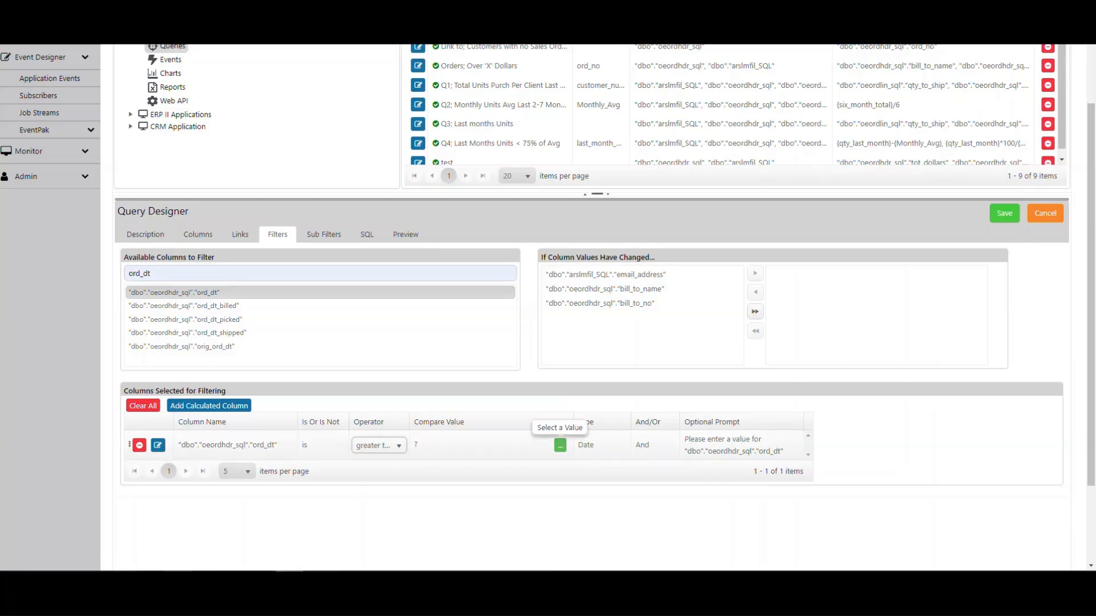
Step: Set the compare value of the ord_dt filter to the variable %Last Month Start Date MM/DD/YYYY%
left_click(560, 446)
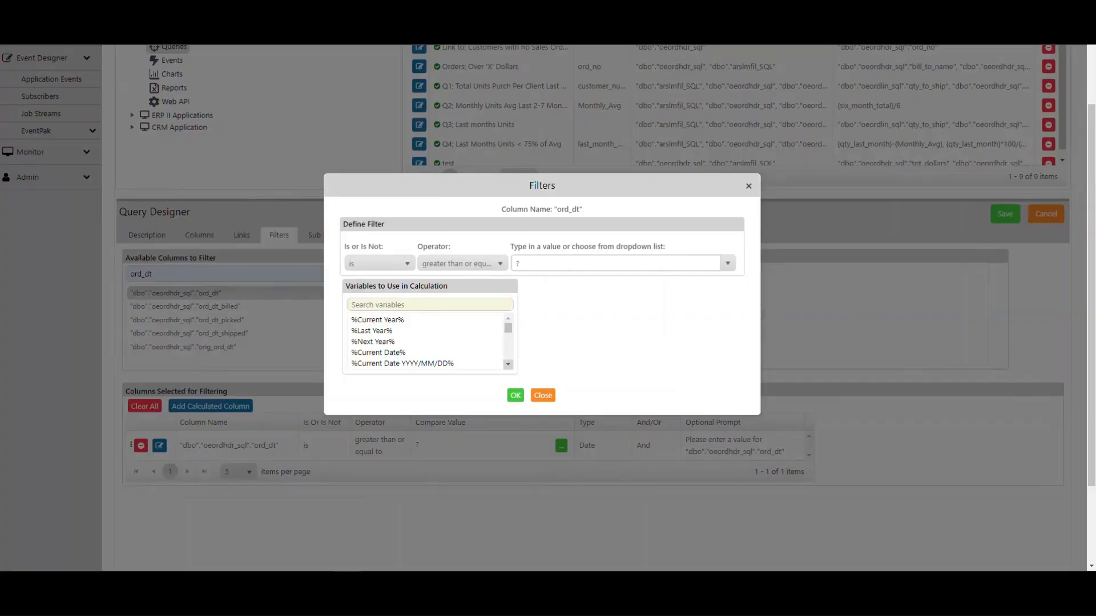
scroll(508, 364, "down", 2)
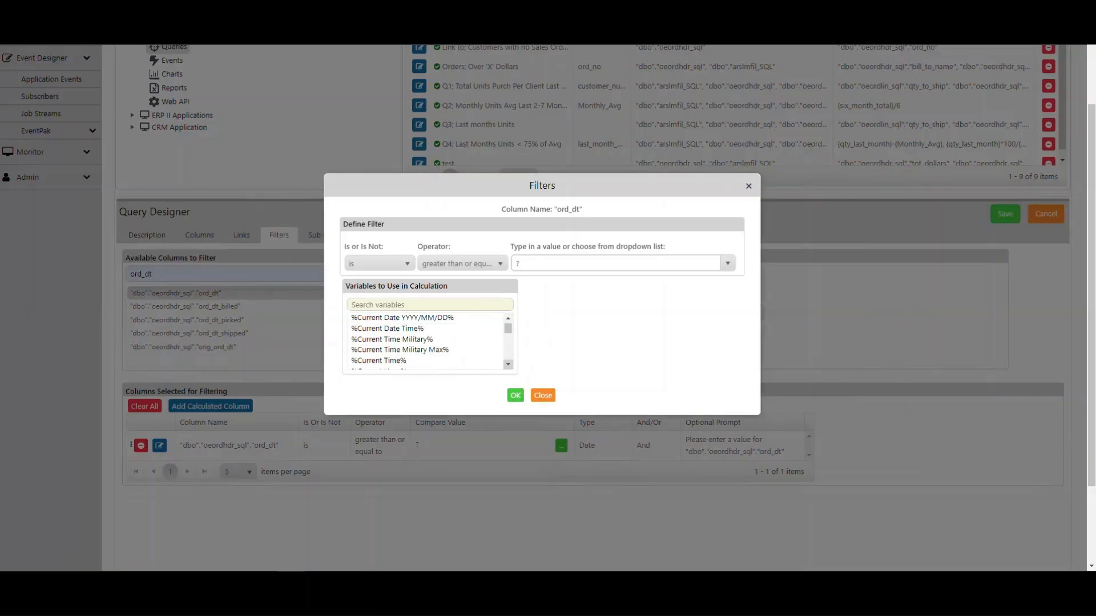
scroll(508, 364, "down", 3)
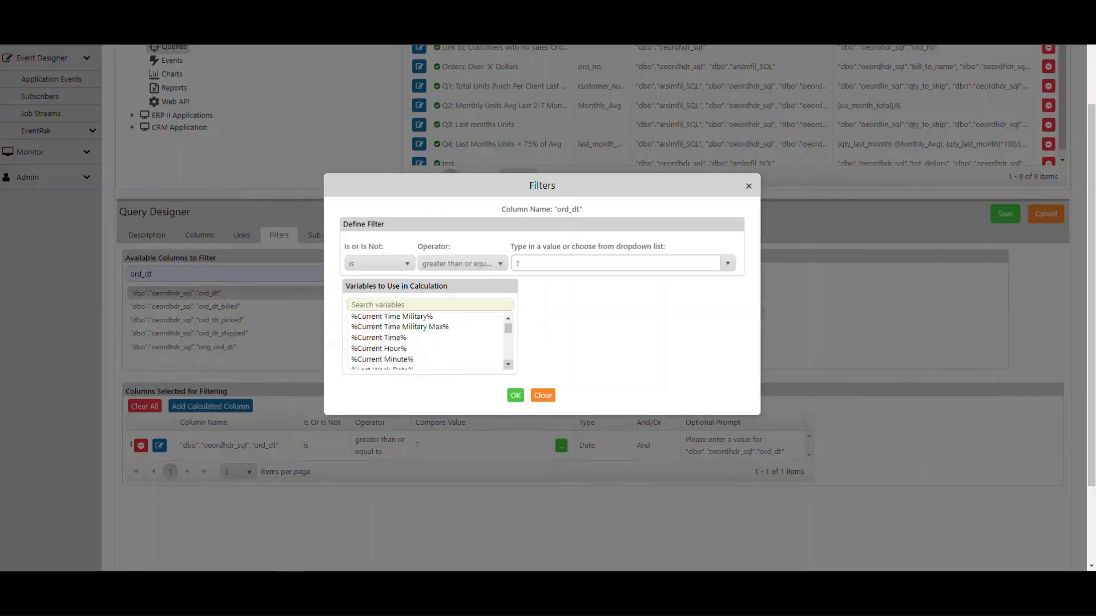
scroll(507, 364, "down", 7)
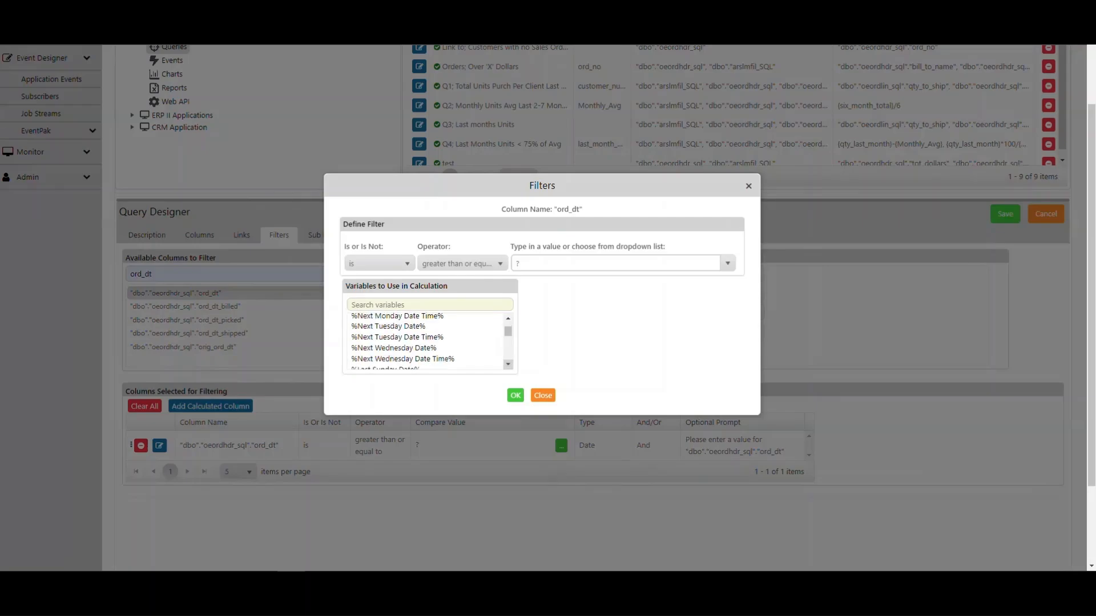
scroll(507, 363, "down", 8)
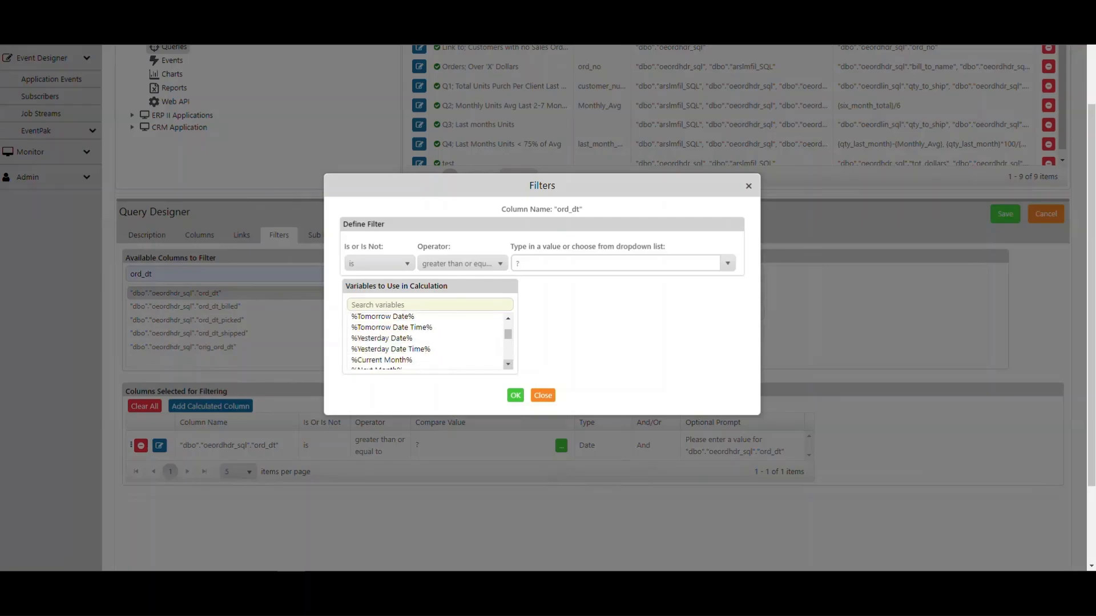
scroll(508, 364, "down", 8)
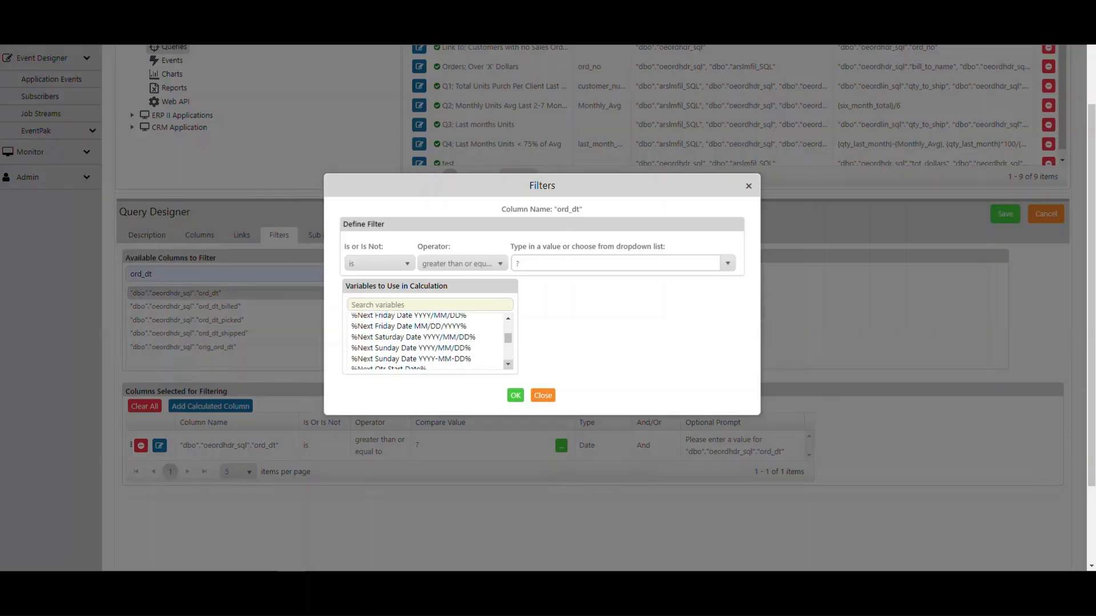
scroll(507, 364, "down", 8)
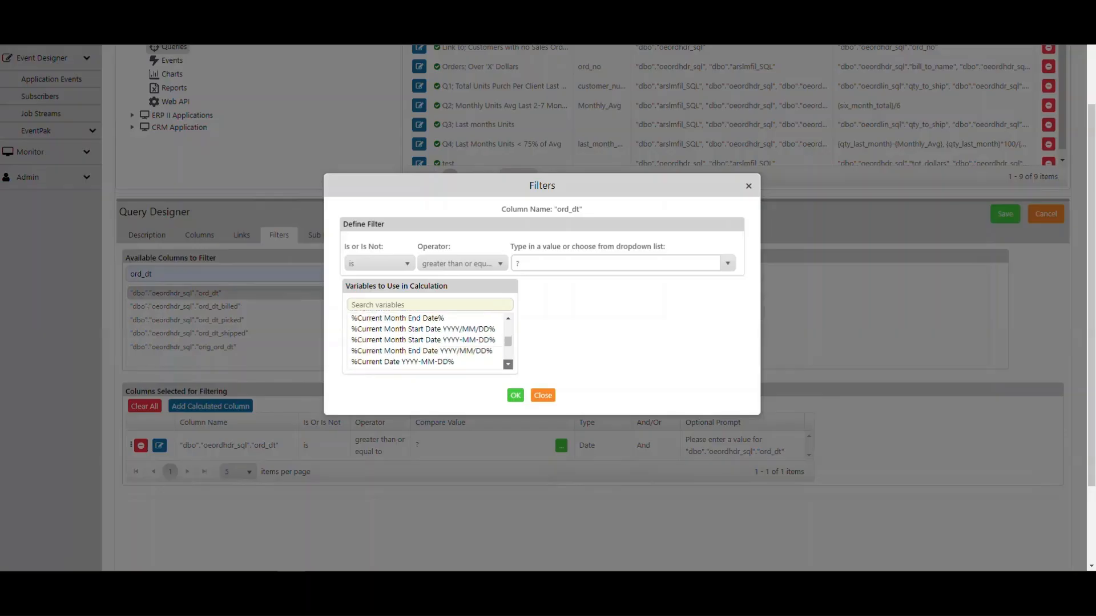
scroll(508, 363, "down", 8)
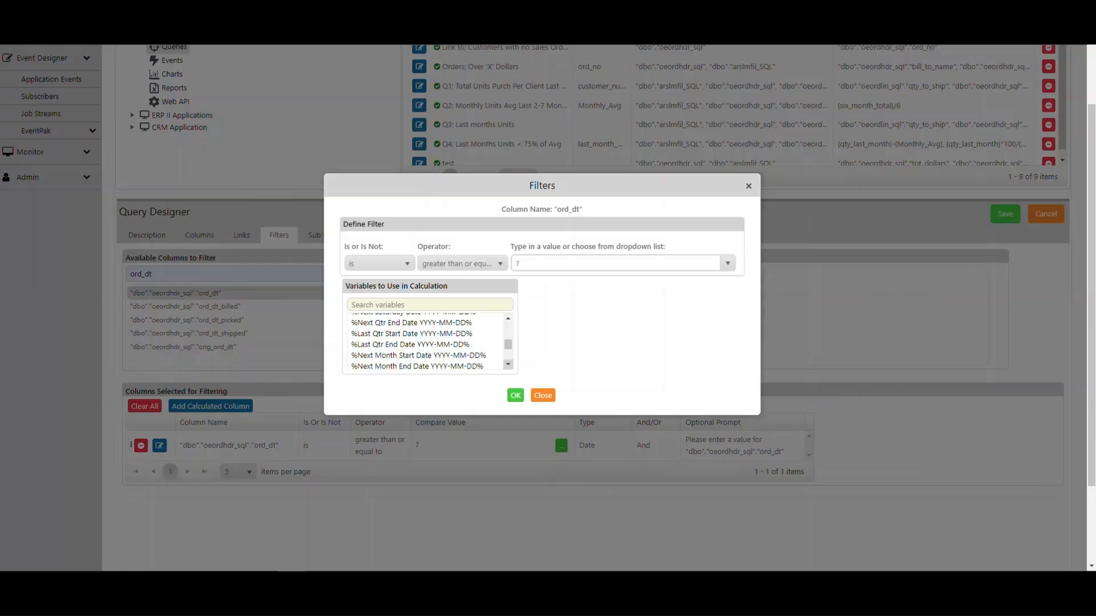
scroll(507, 364, "down", 3)
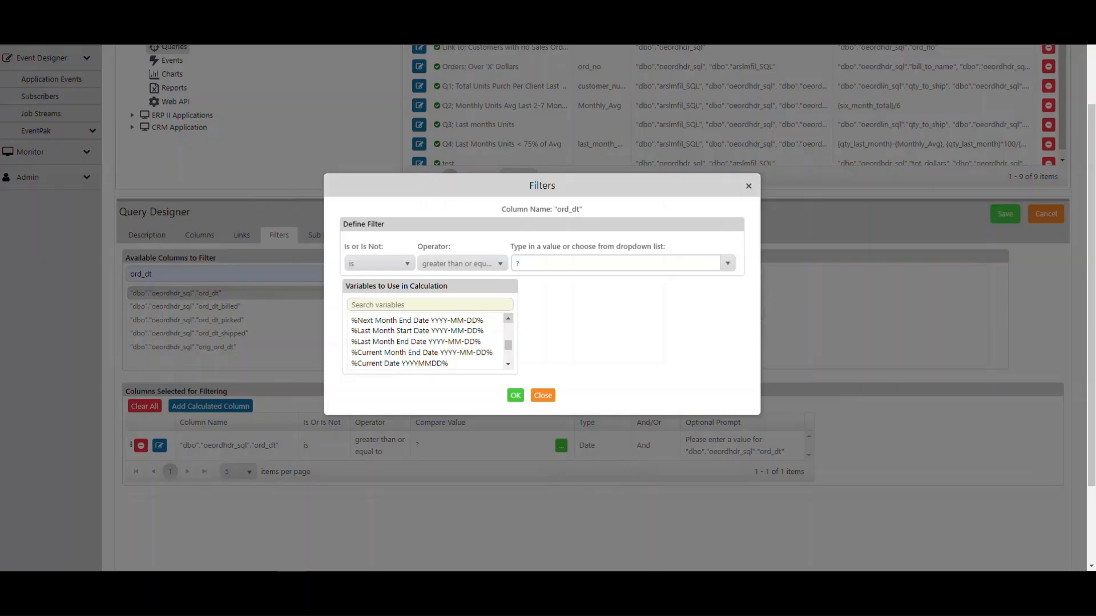
left_click(508, 318)
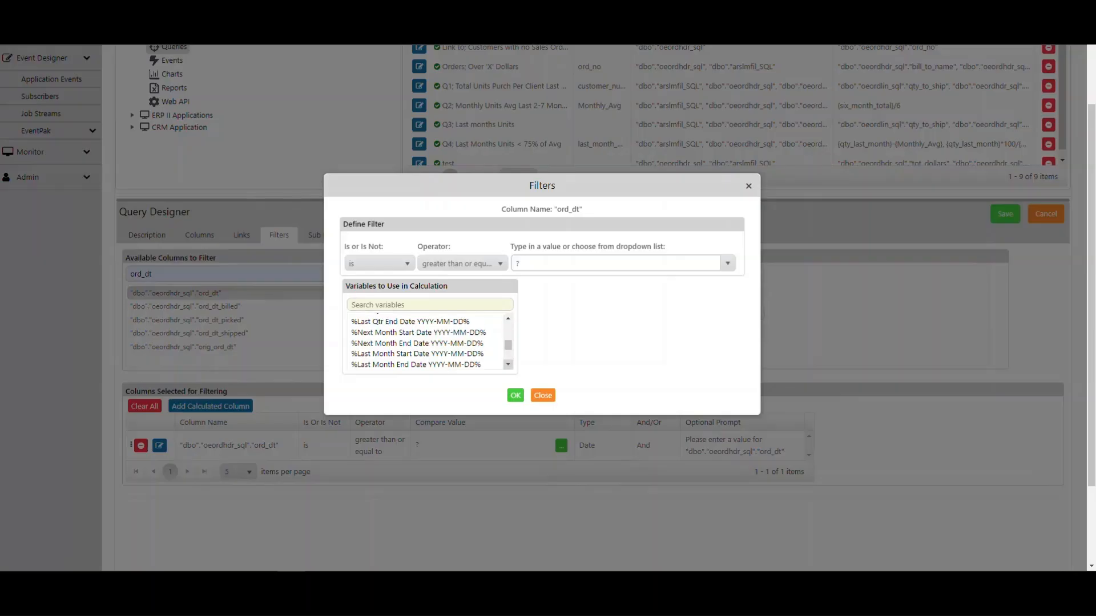
left_click(508, 364)
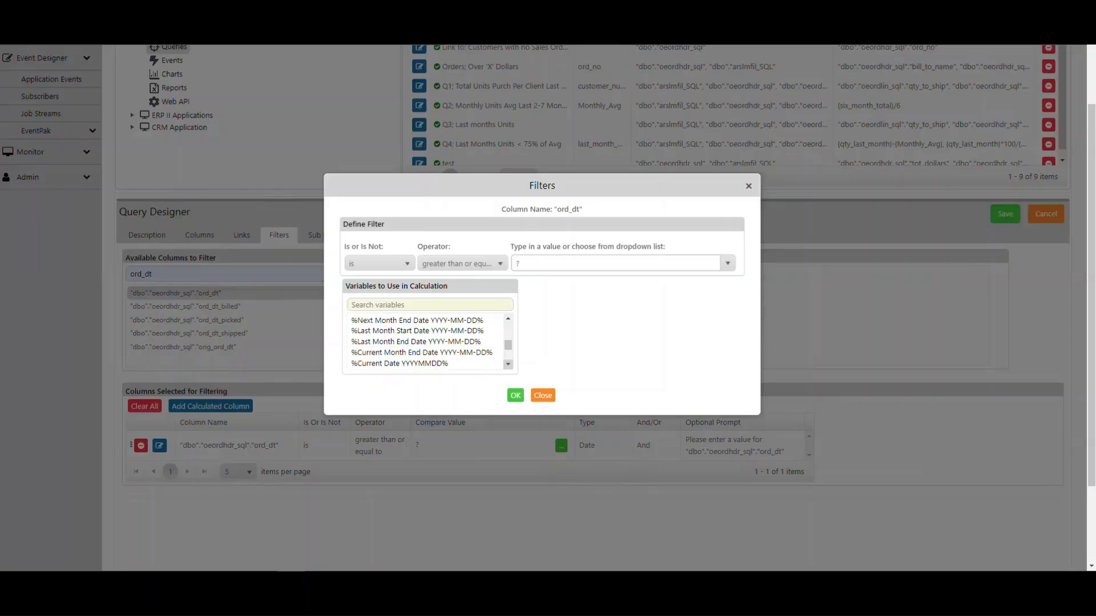
left_click(508, 365)
left_click(508, 364)
left_click(508, 364)
left_click(508, 364)
left_click(508, 364)
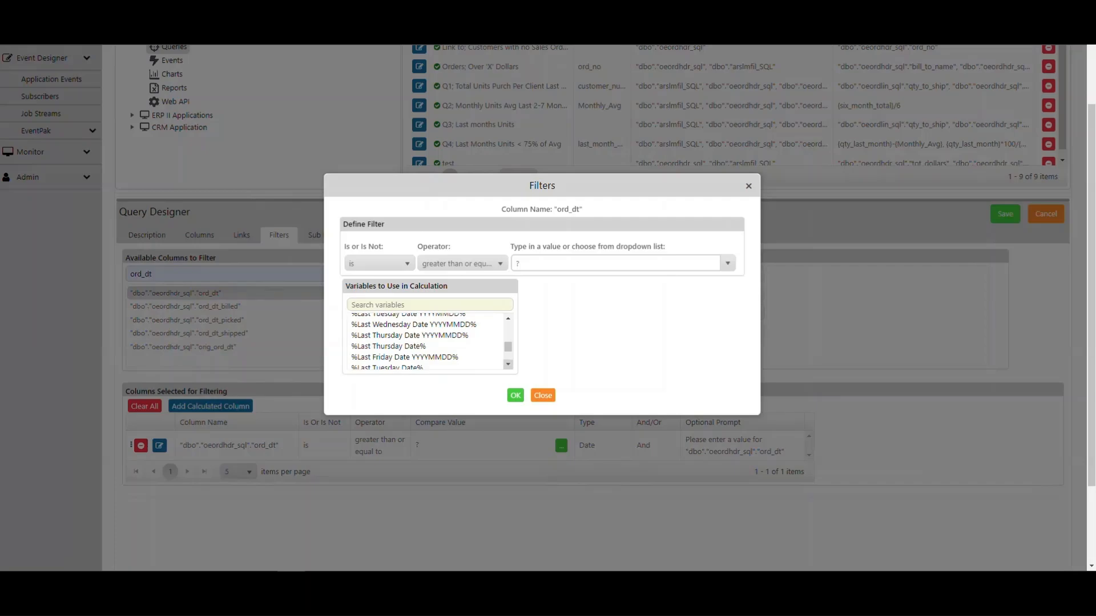
left_click(508, 364)
left_click(508, 364)
left_click(508, 364)
left_click(508, 364)
left_click(508, 364)
left_click(508, 364)
left_click(508, 364)
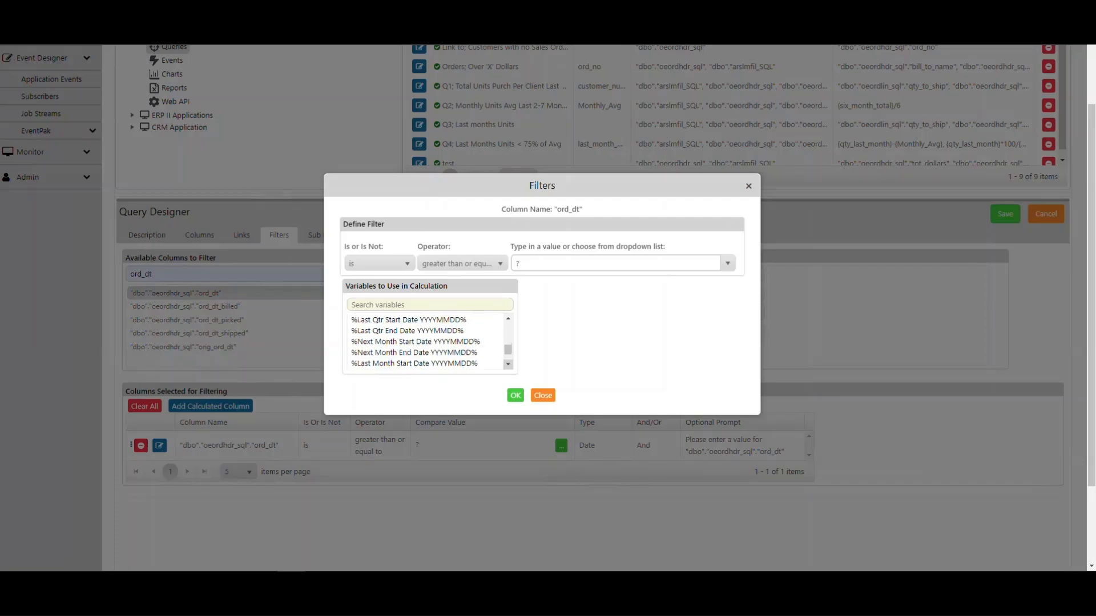
left_click(508, 364)
left_click(508, 364)
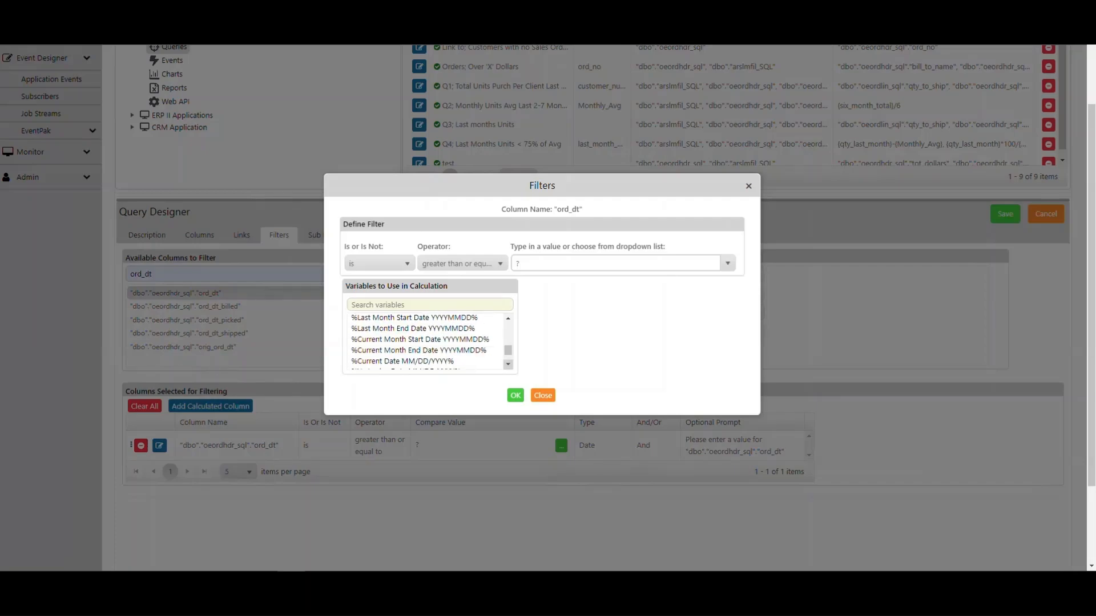
left_click(508, 364)
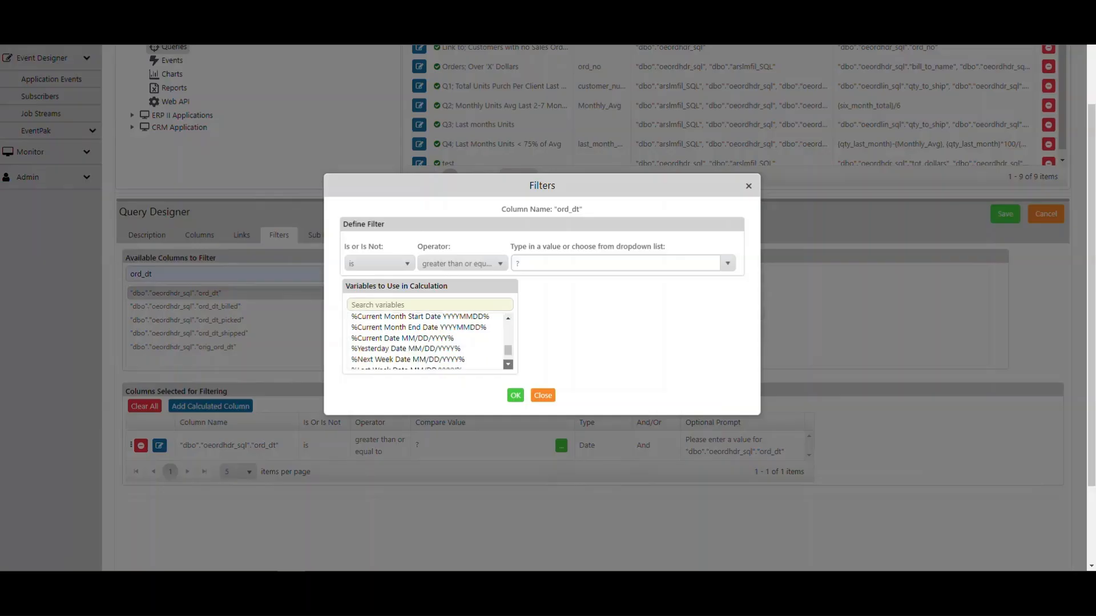
left_click(508, 364)
left_click(508, 364)
left_click(508, 364)
left_click(508, 364)
left_click(508, 365)
left_click(508, 364)
left_click(508, 364)
left_click(508, 364)
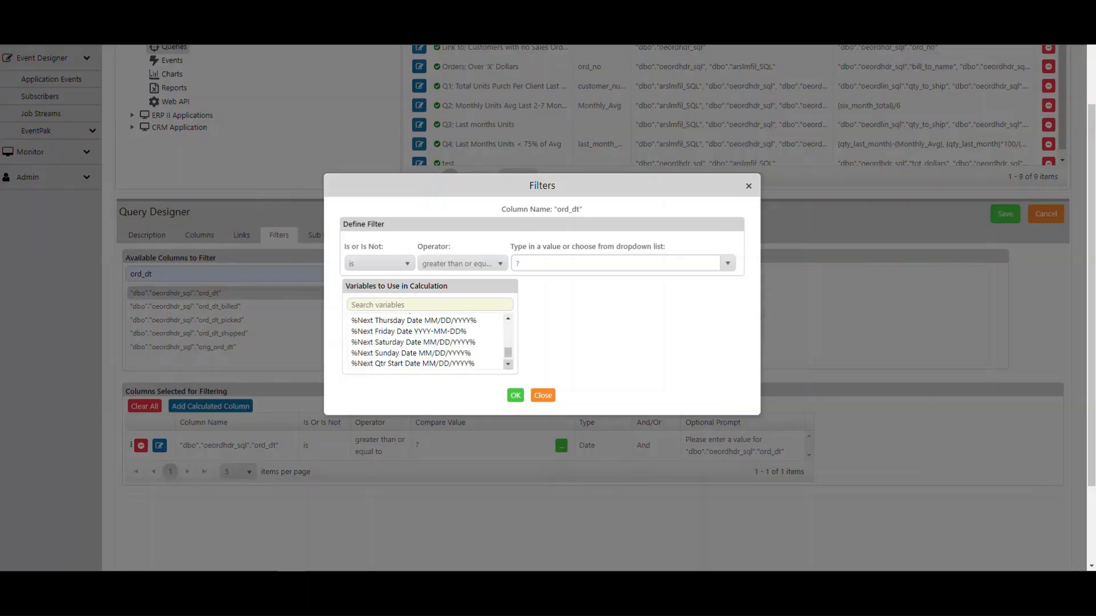
left_click(508, 364)
left_click(508, 365)
left_click(508, 364)
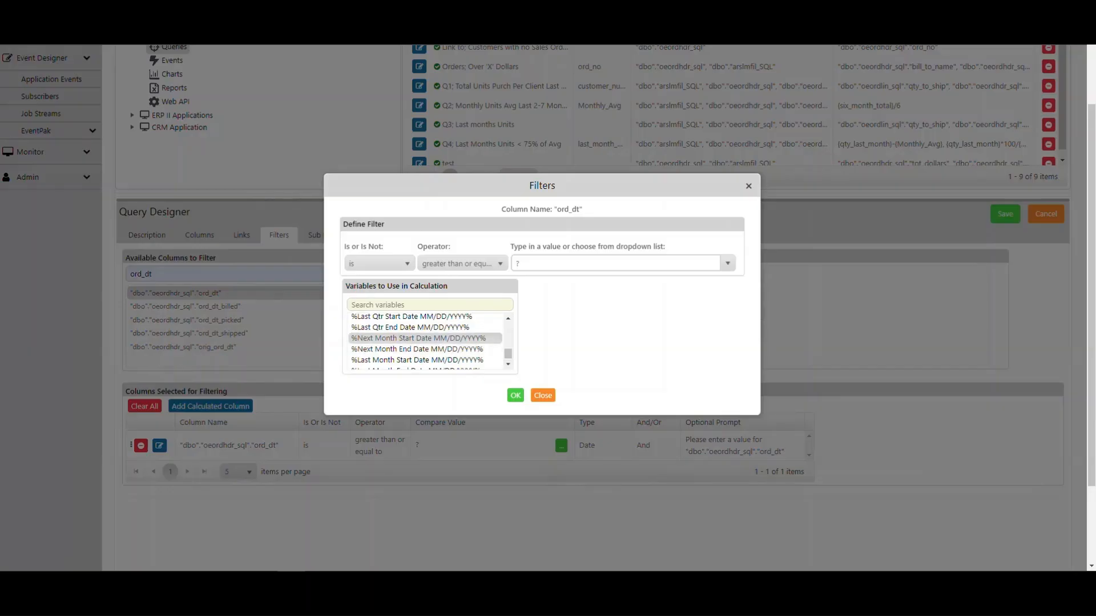
left_click(508, 364)
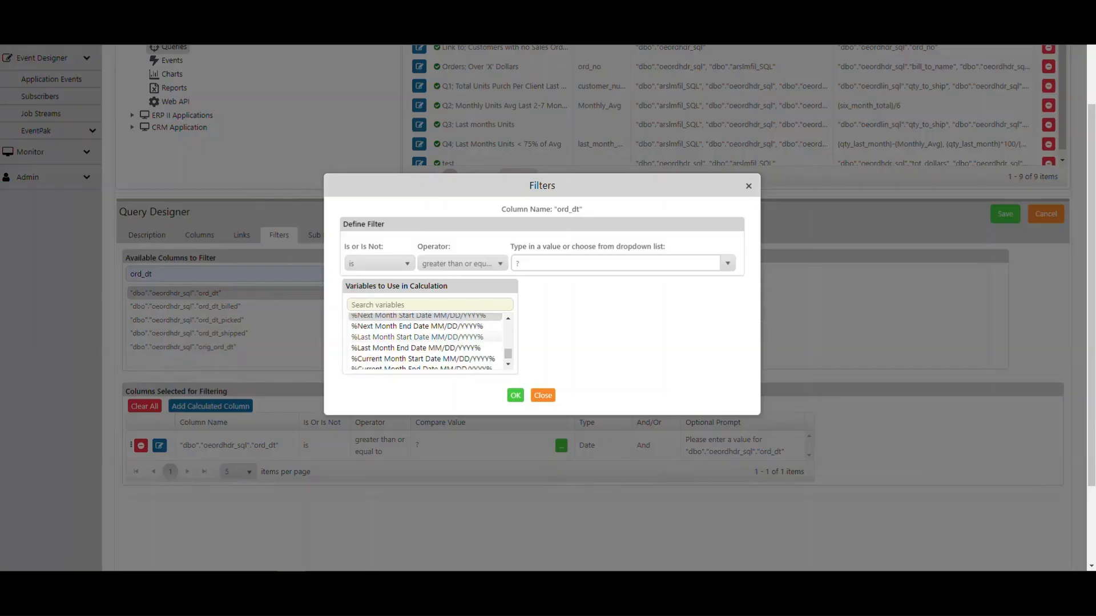
left_click(384, 337)
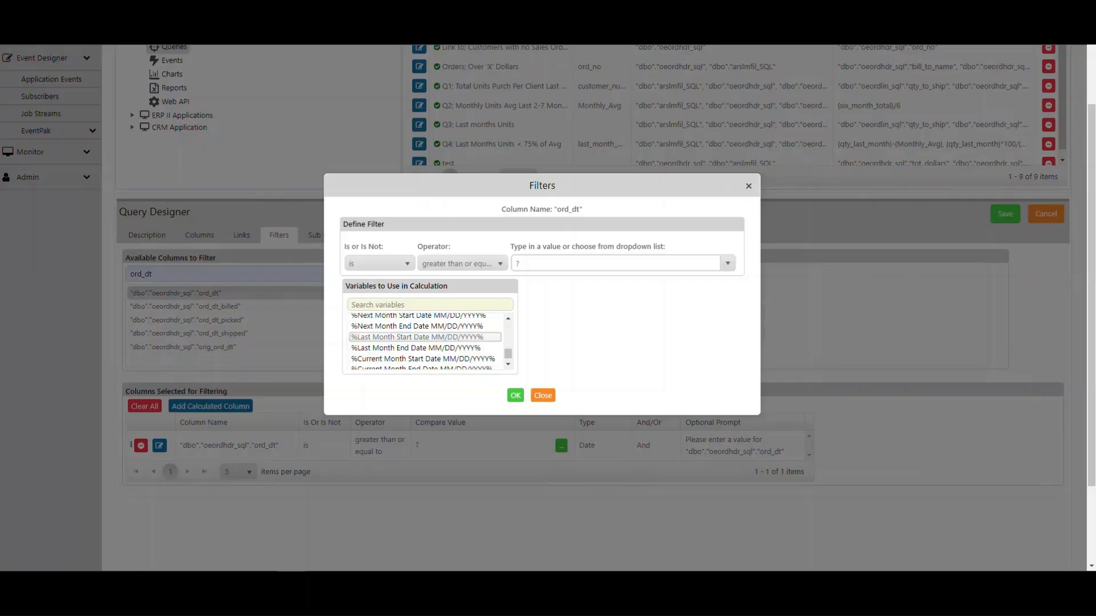
double_click(384, 337)
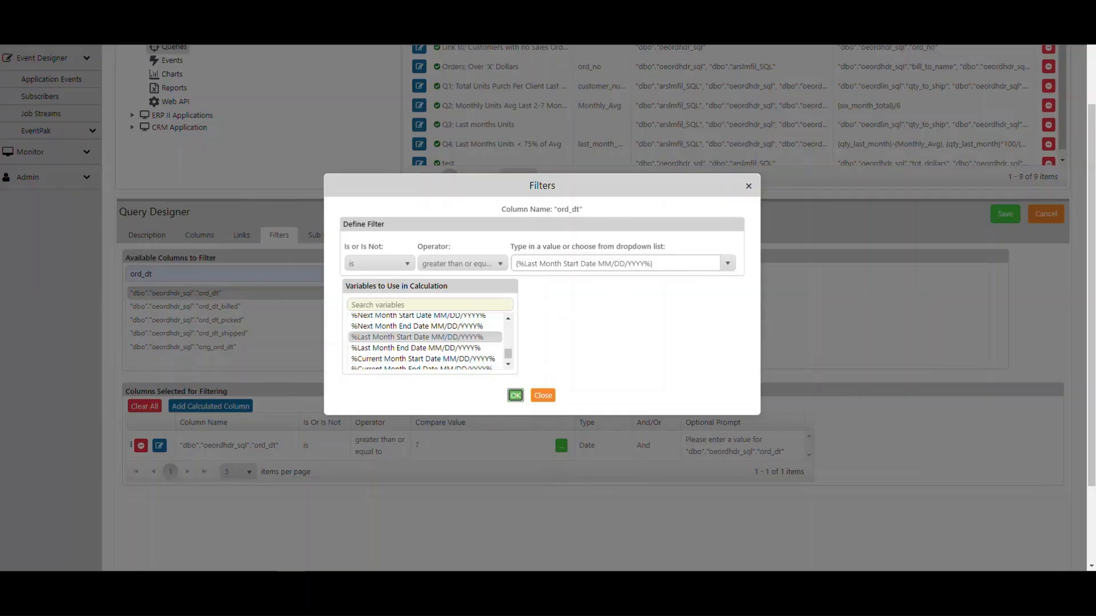
left_click(516, 395)
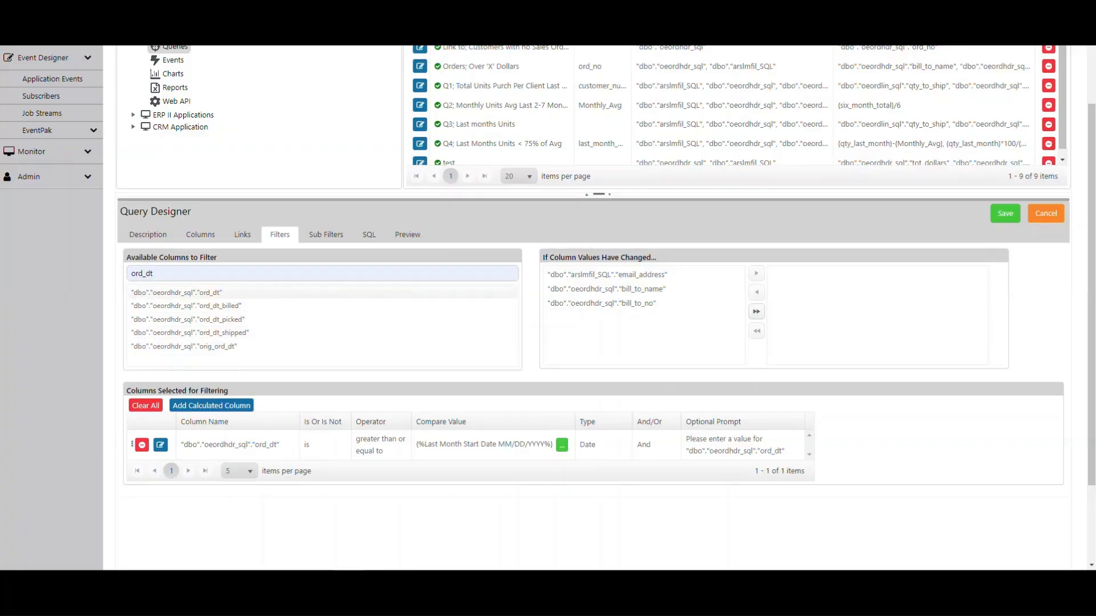
Step: Add oeordhdr_sql's ord_dt as a second filter column with the operator less than or equal to
double_click(176, 292)
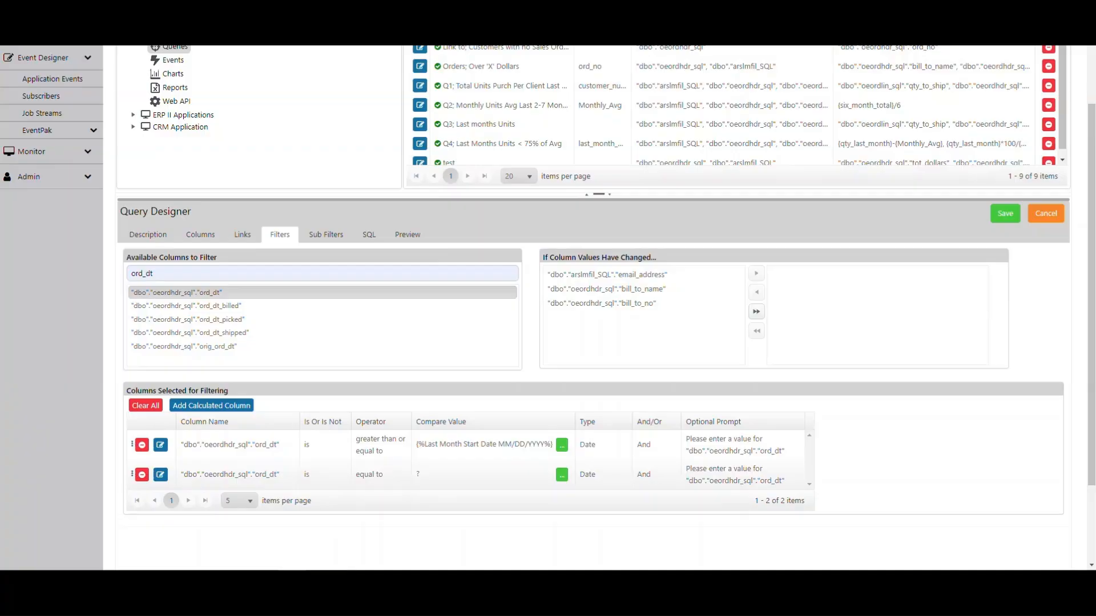
left_click(388, 477)
left_click(399, 474)
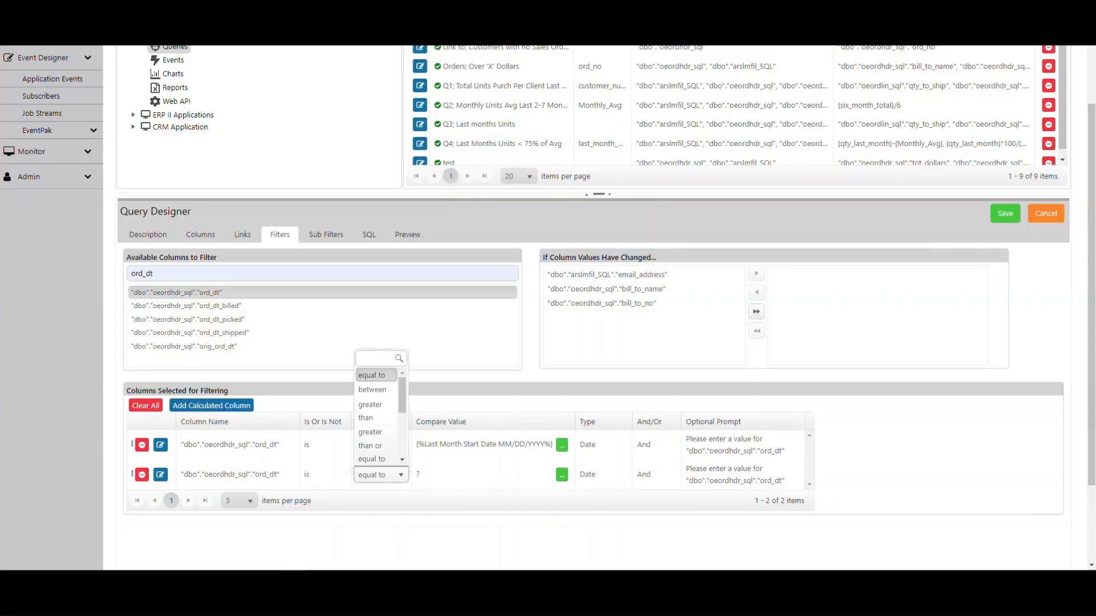
scroll(377, 417, "down", 2)
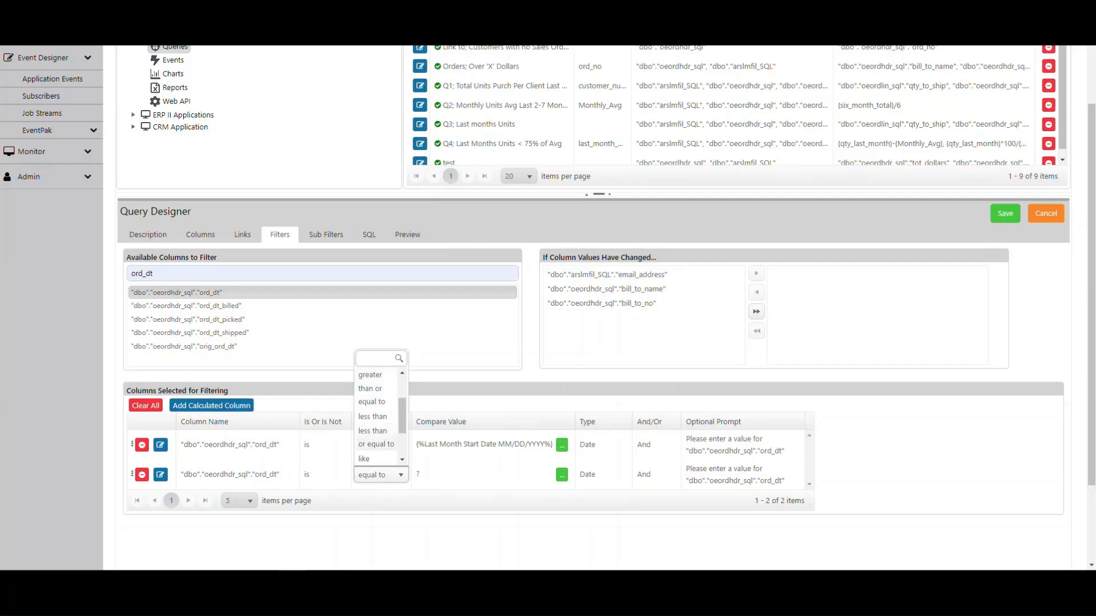
left_click(379, 440)
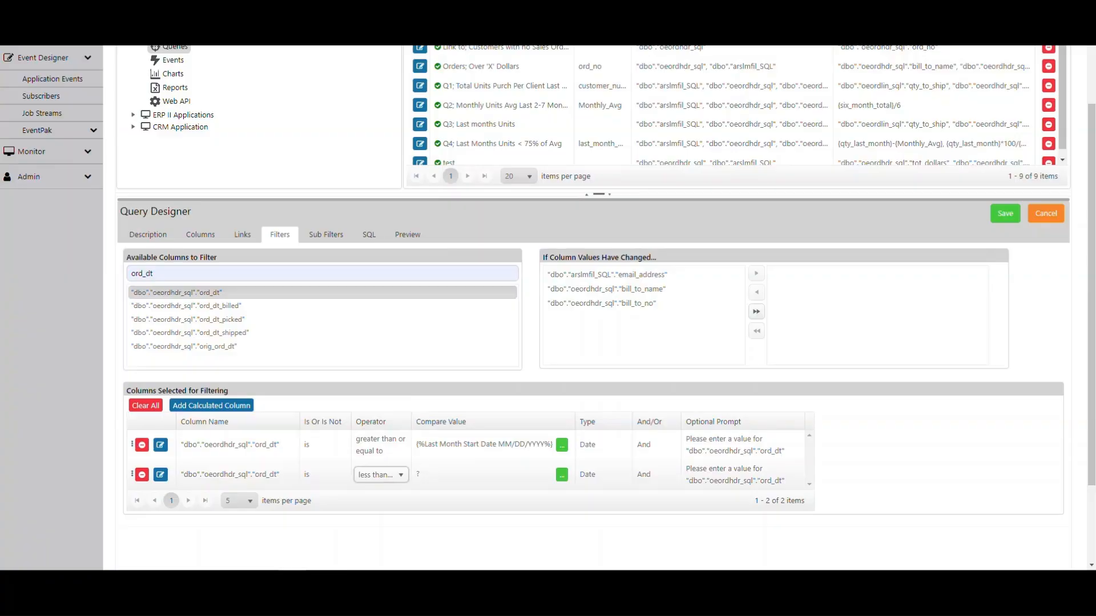
Step: Set the compare value of the second ord_dt filter to the variable %Last Month End Date MM/DD/YYYY%
left_click(421, 475)
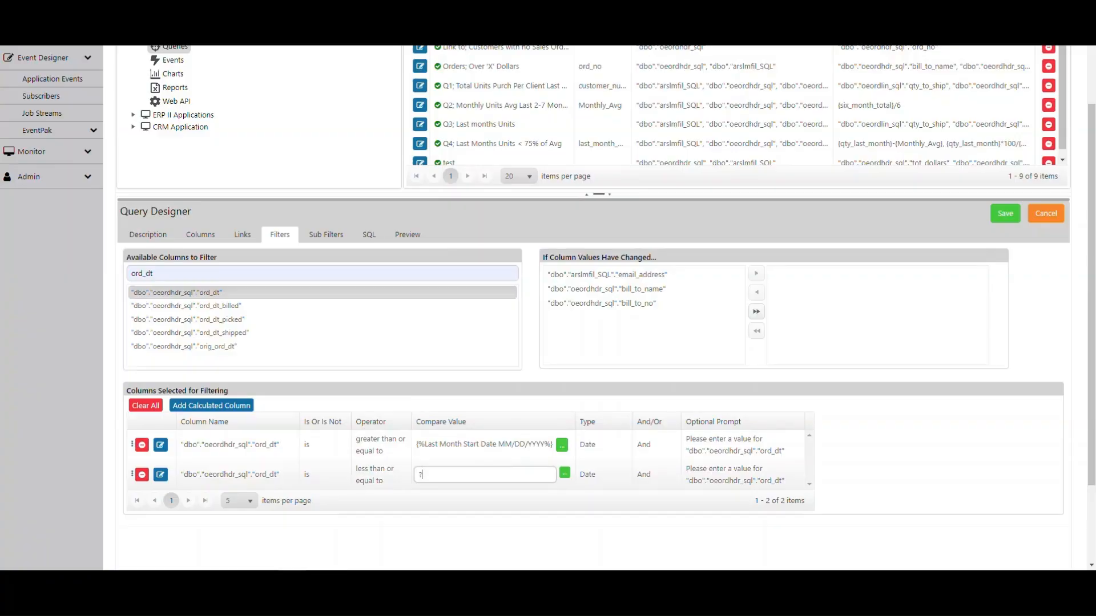
left_click(564, 474)
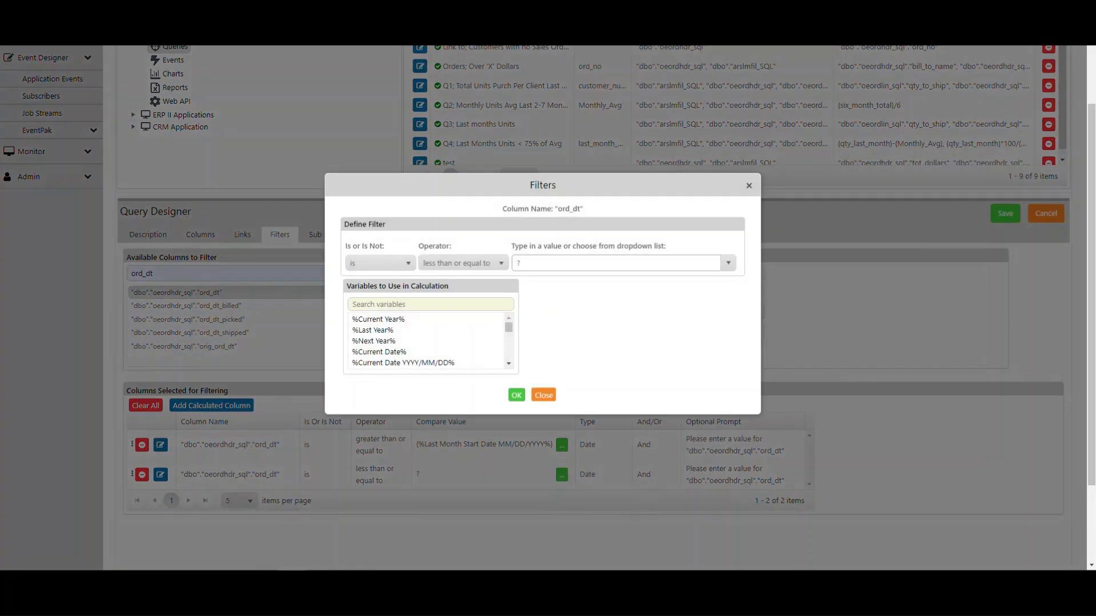
left_click(353, 304)
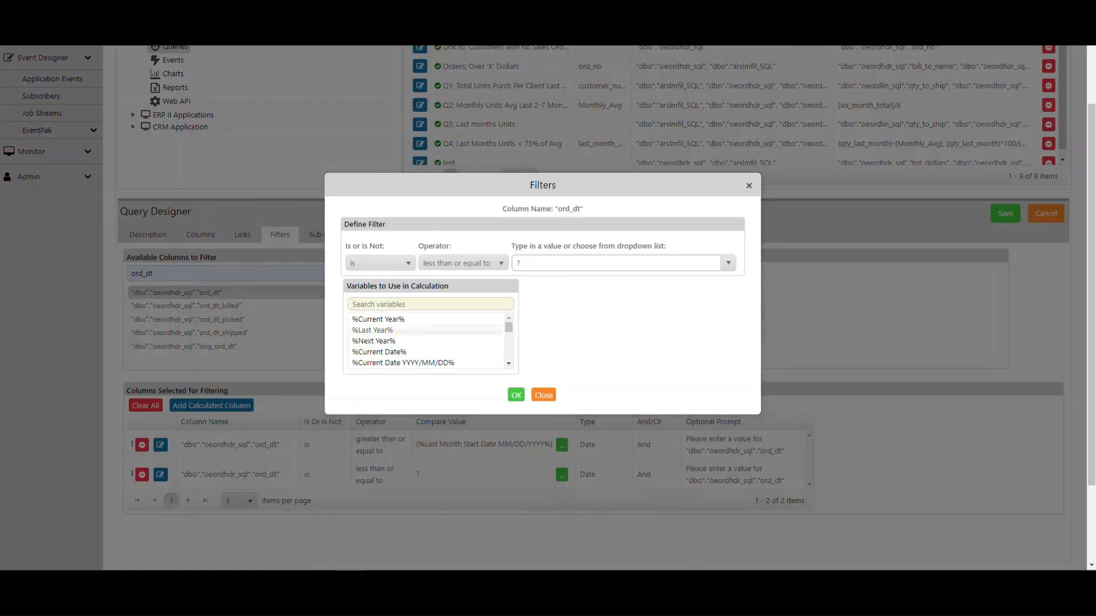
scroll(428, 341, "down", 5)
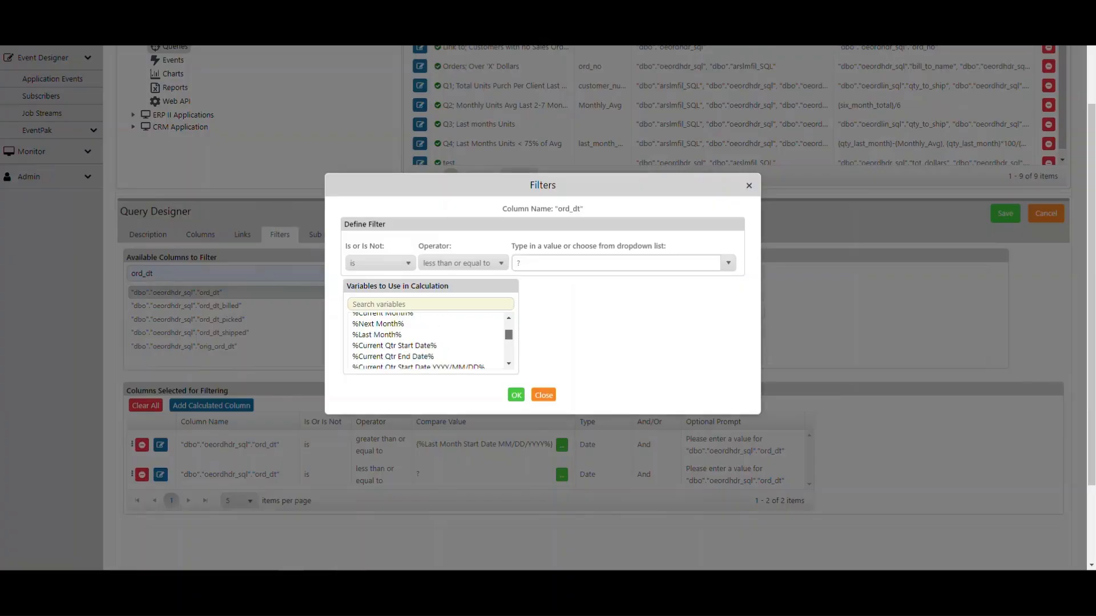
scroll(428, 341, "down", 5)
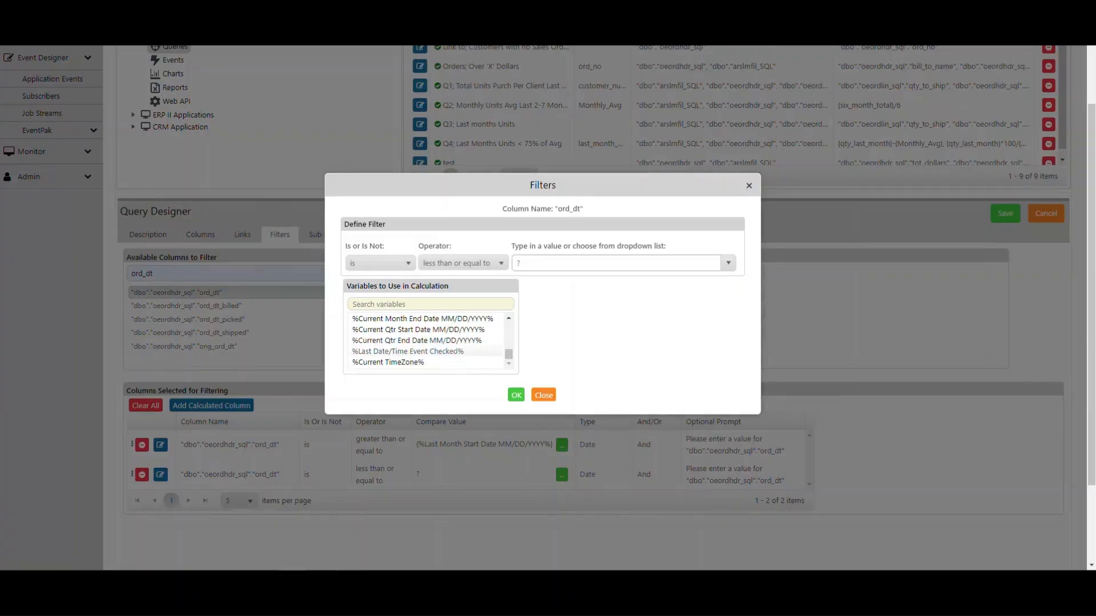
scroll(428, 341, "down", 6)
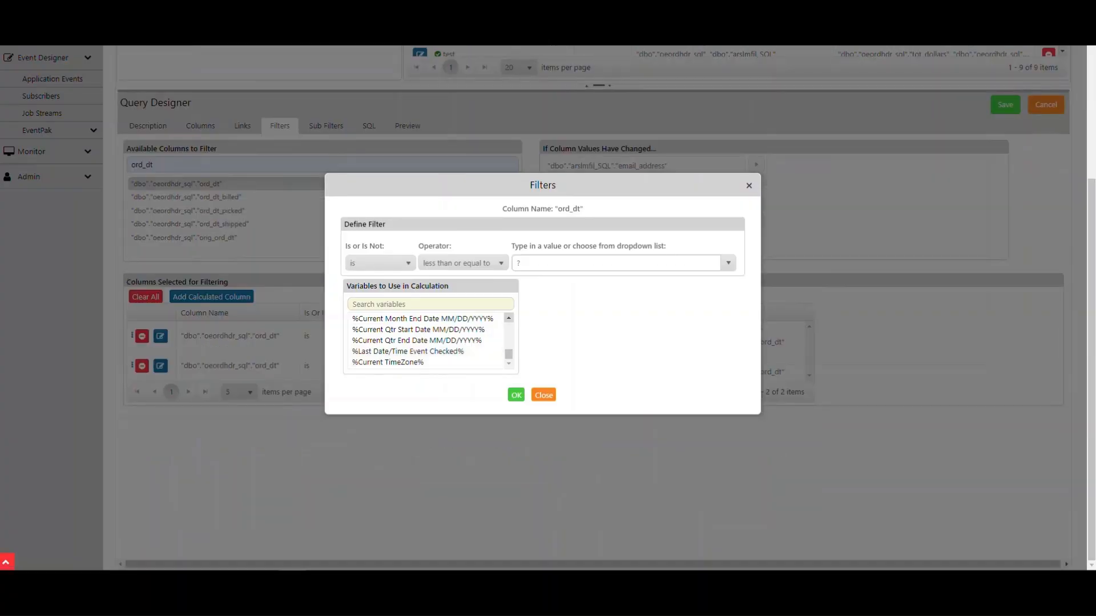
scroll(428, 341, "up", 2)
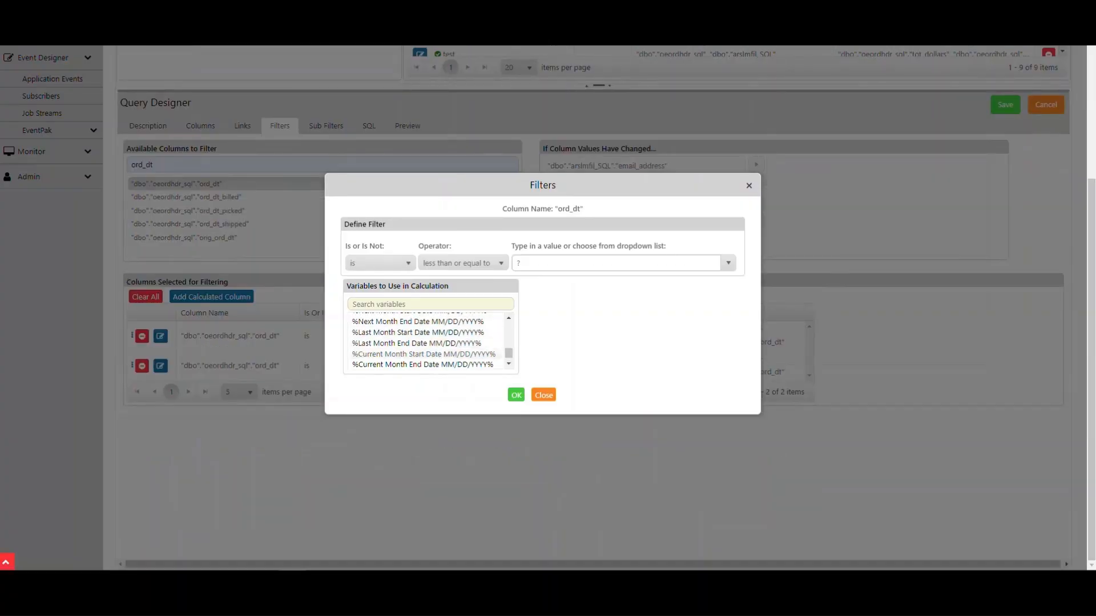
left_click(425, 343)
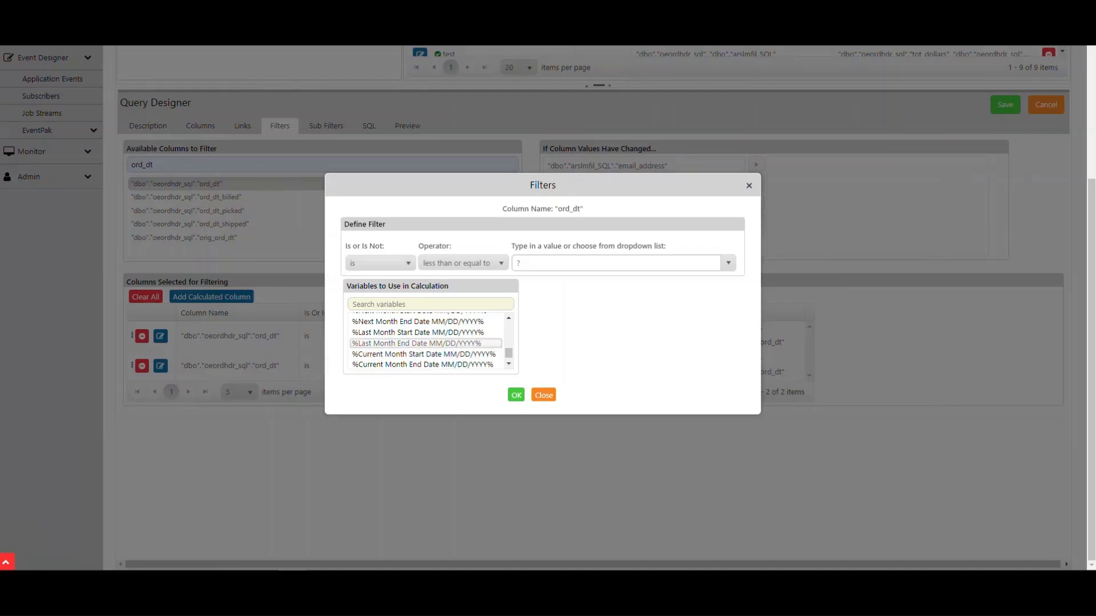
left_click(392, 341)
double_click(392, 342)
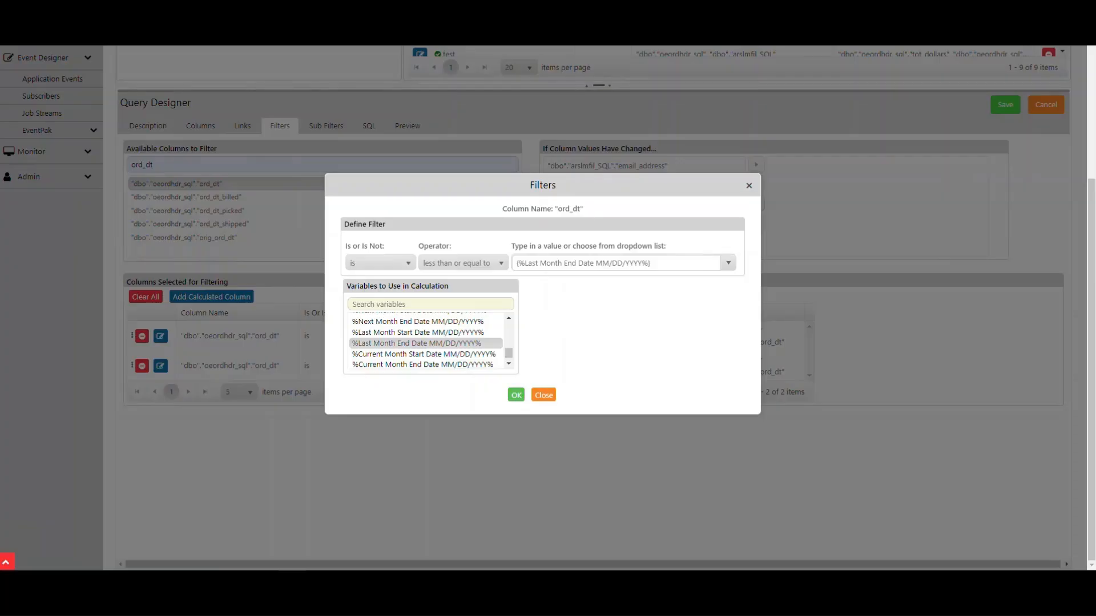
left_click(516, 395)
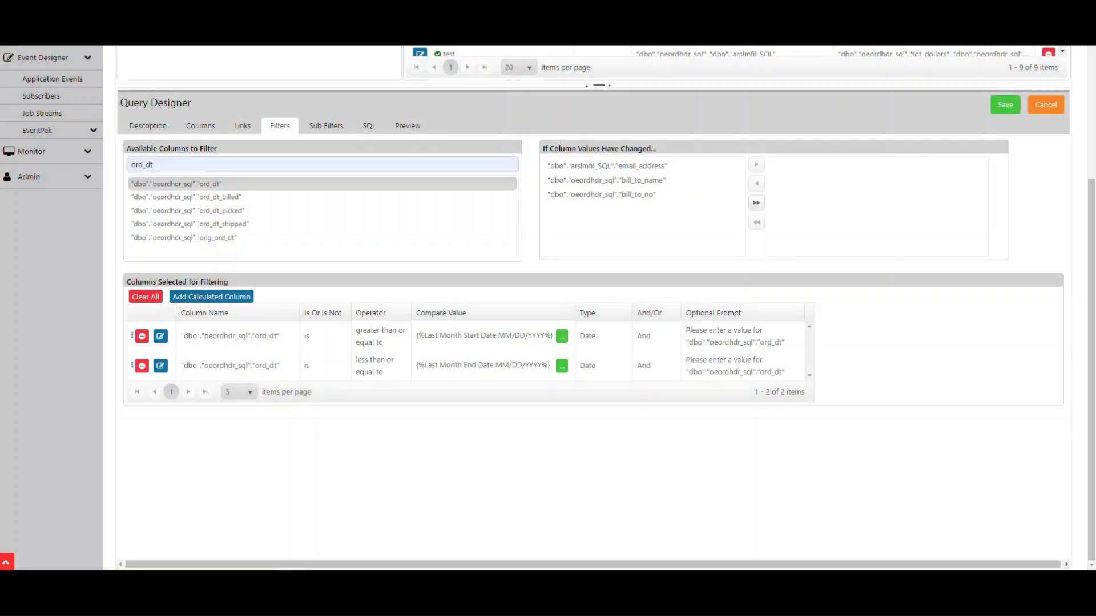
Step: Preview the results of the query filtered by last month's dates and review the query description
scroll(594, 308, "up", 1)
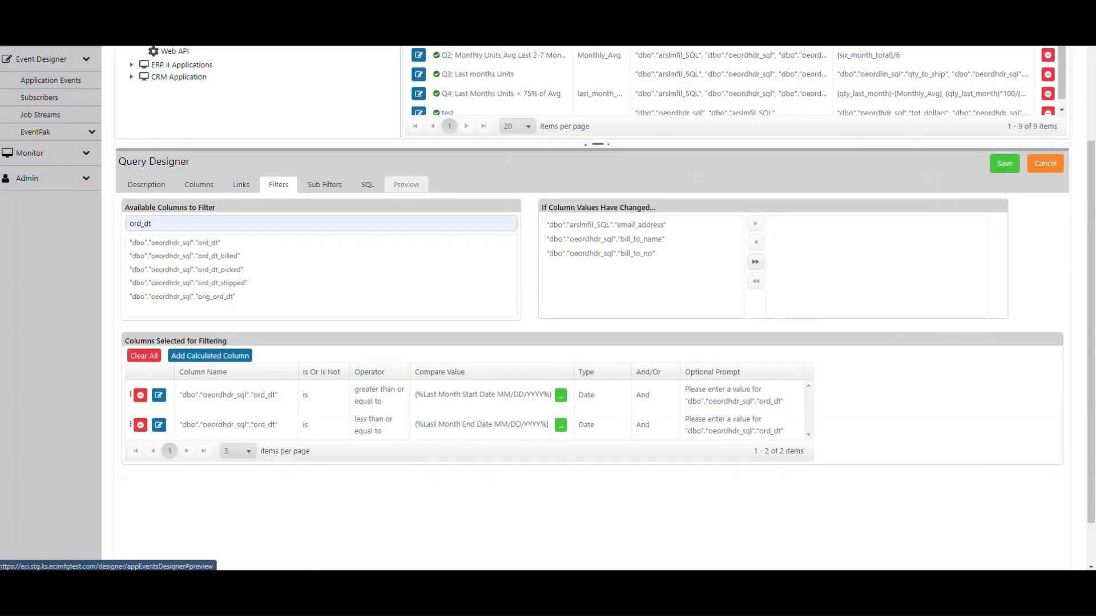
left_click(406, 185)
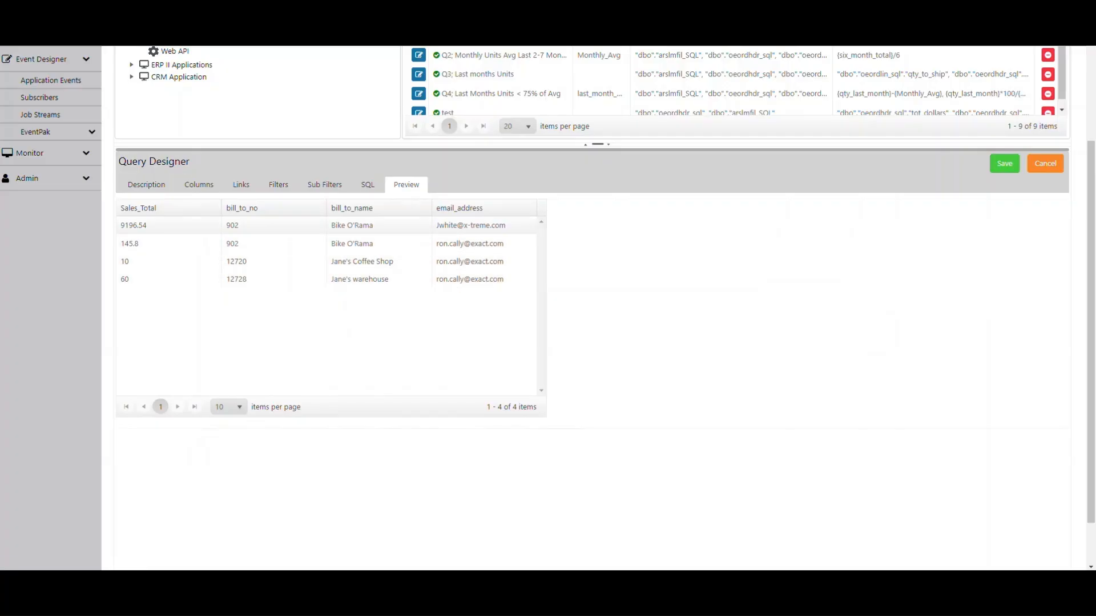
key("ctrl")
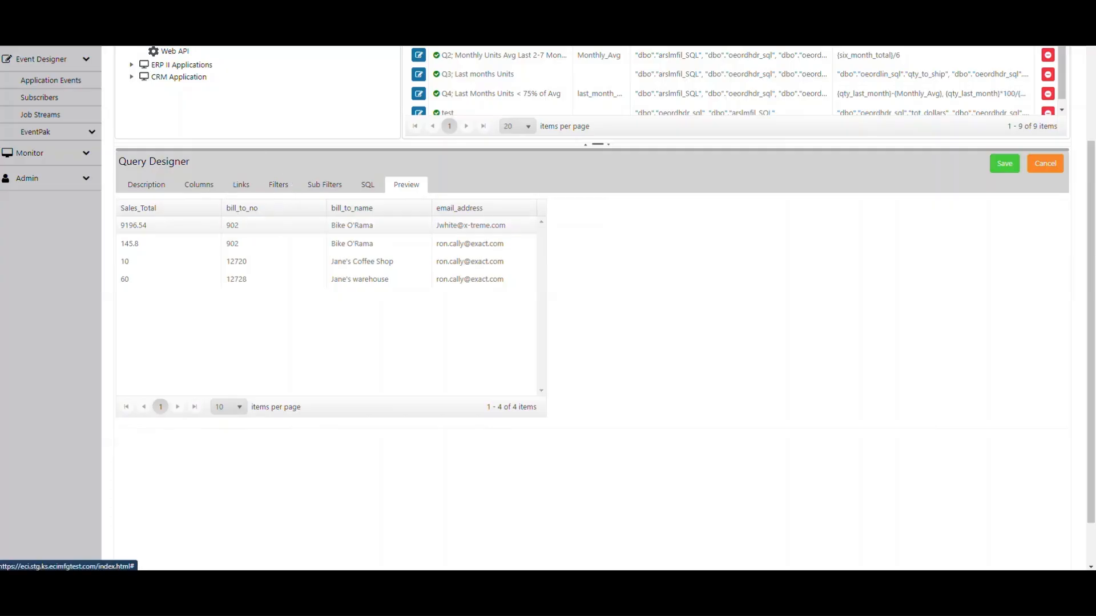
left_click(146, 185)
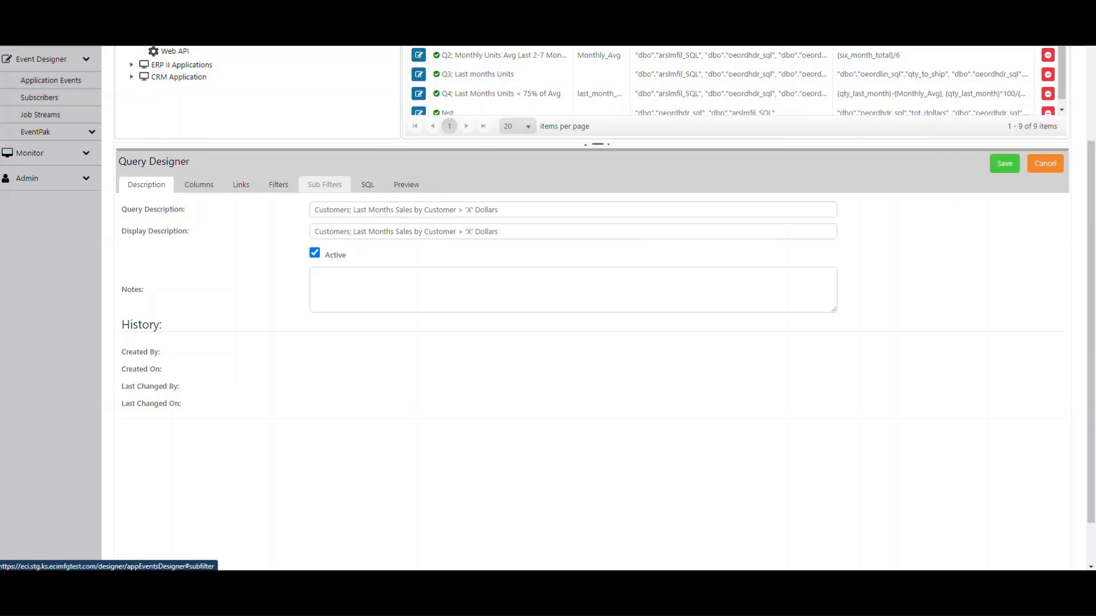
Step: Add SUM of oeordhdr_sql's tot_dollars as a sub filter column with the operator greater than
left_click(325, 184)
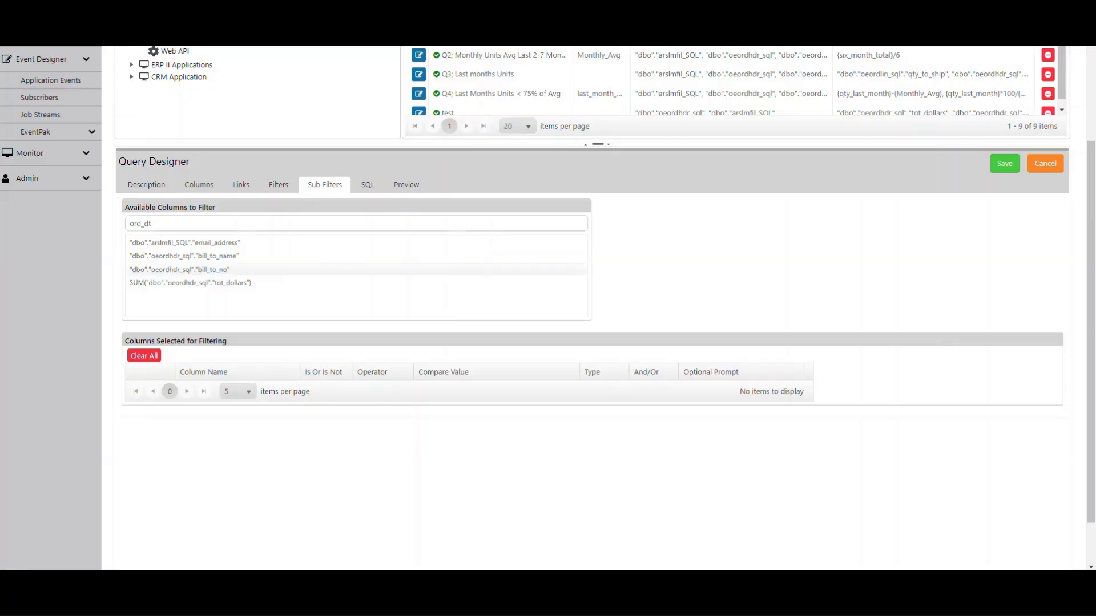
key("ctrl")
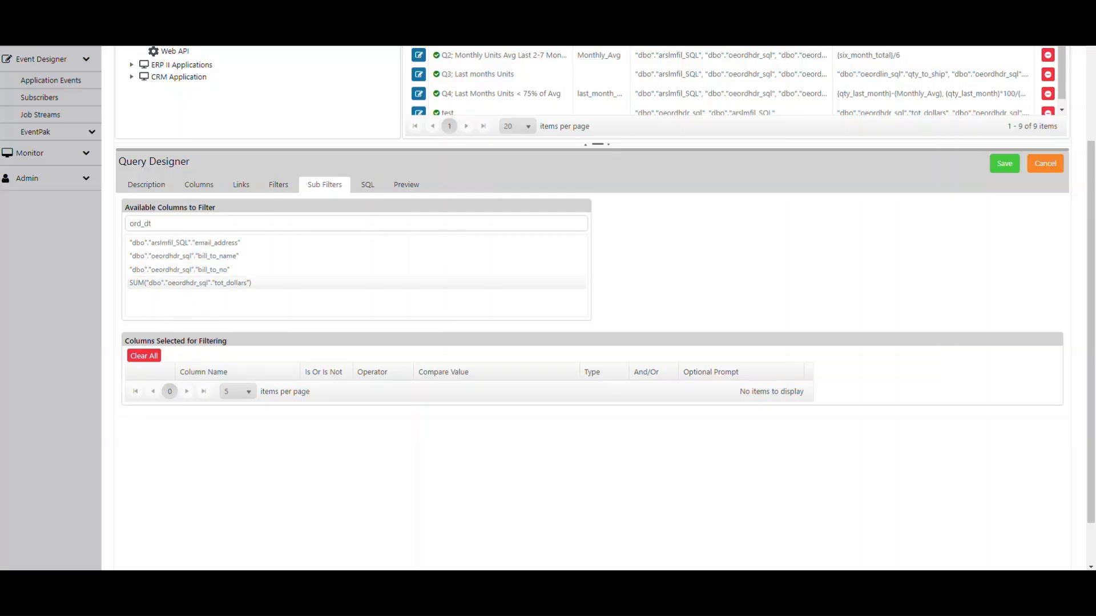
double_click(189, 282)
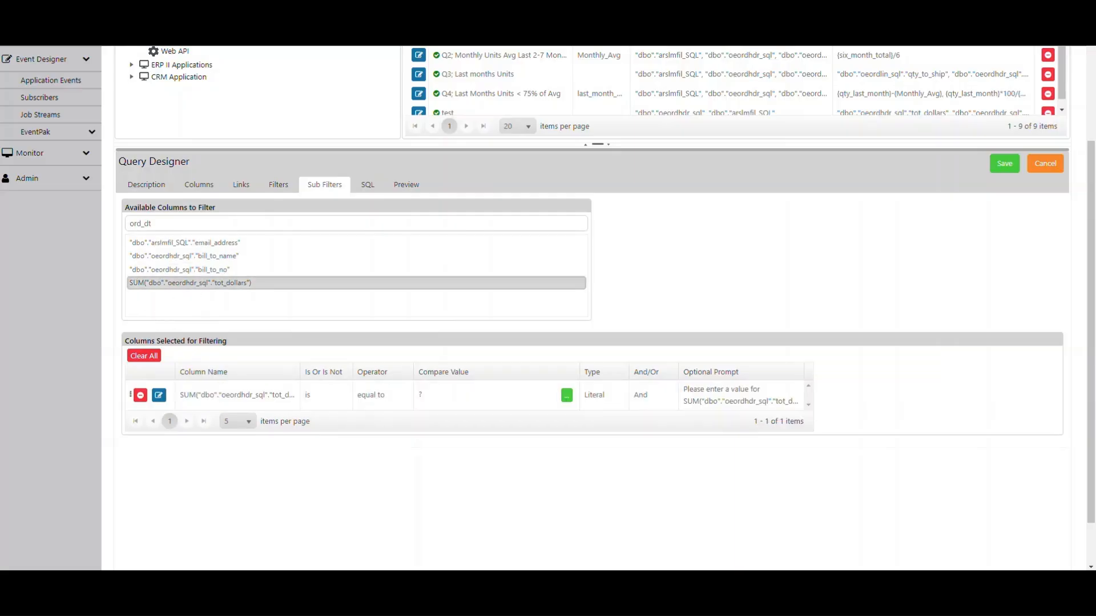
scroll(189, 283, "down", 1)
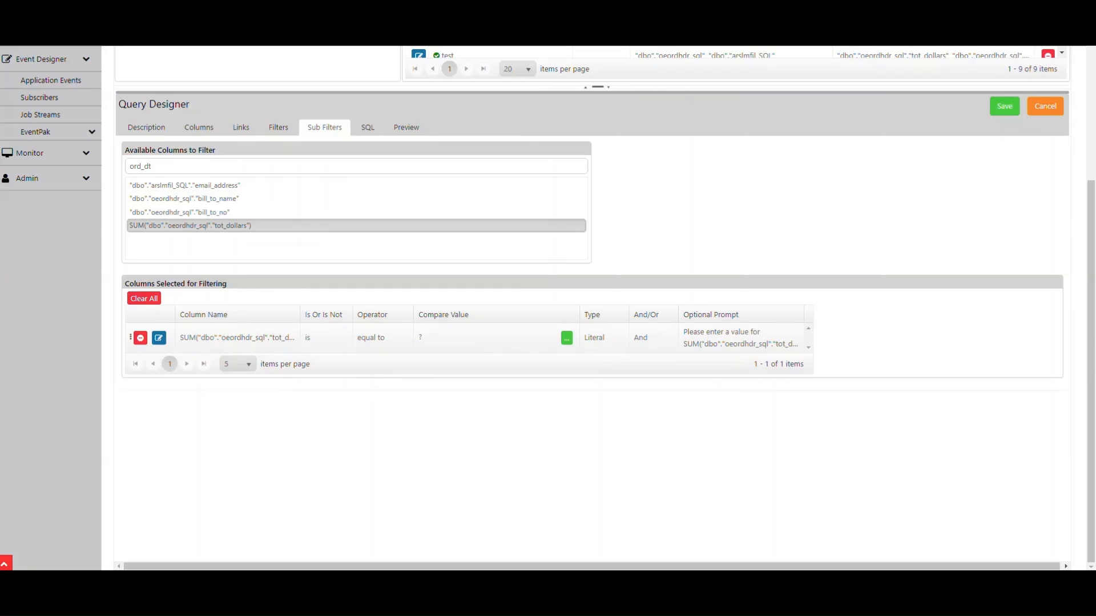
left_click(382, 337)
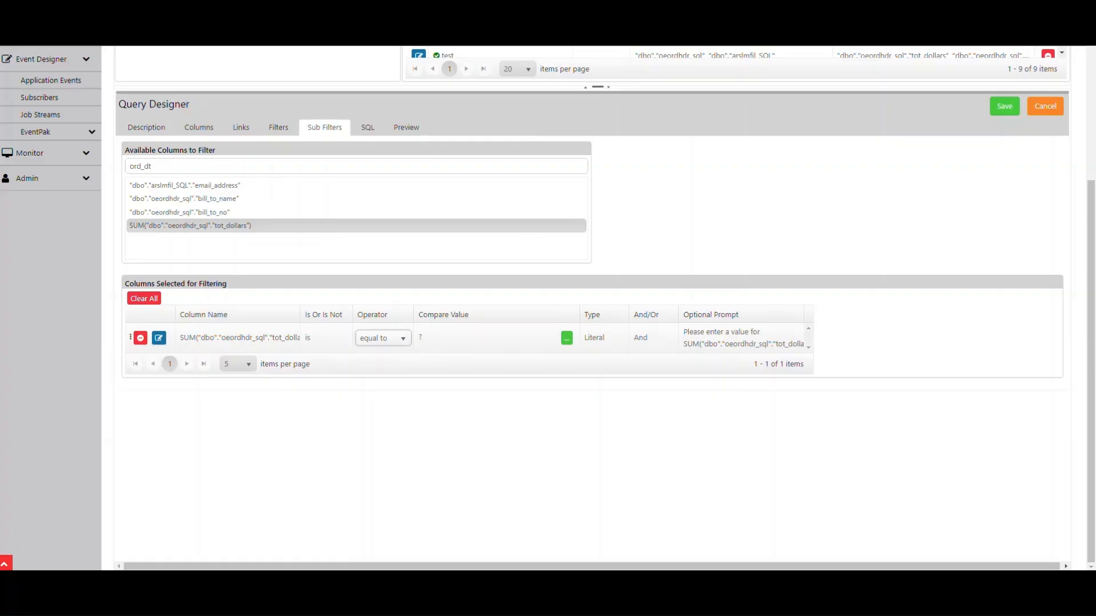
left_click(382, 338)
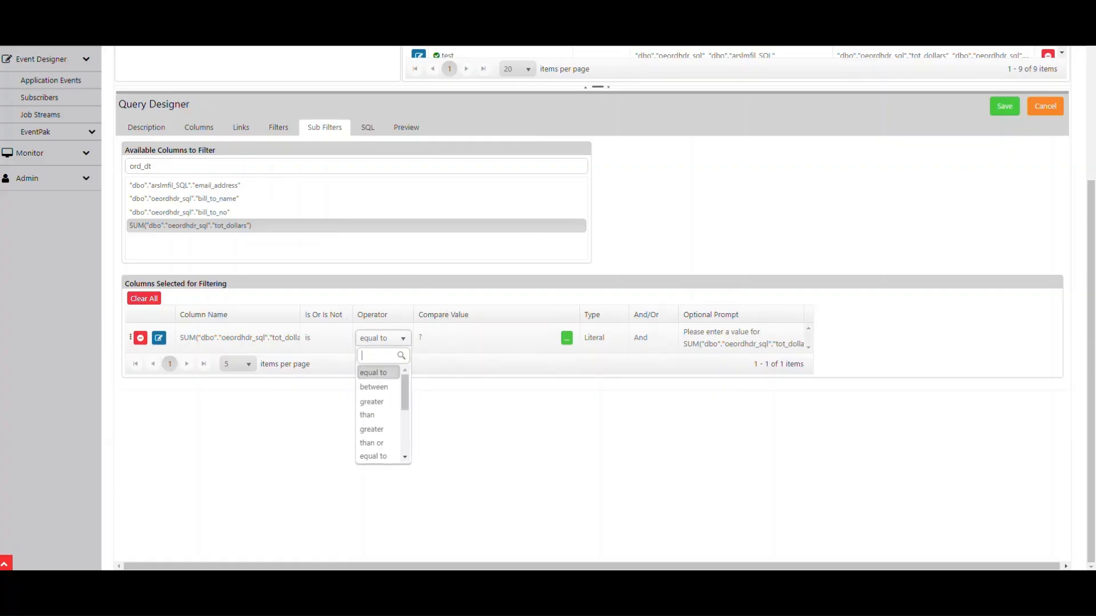
left_click(377, 407)
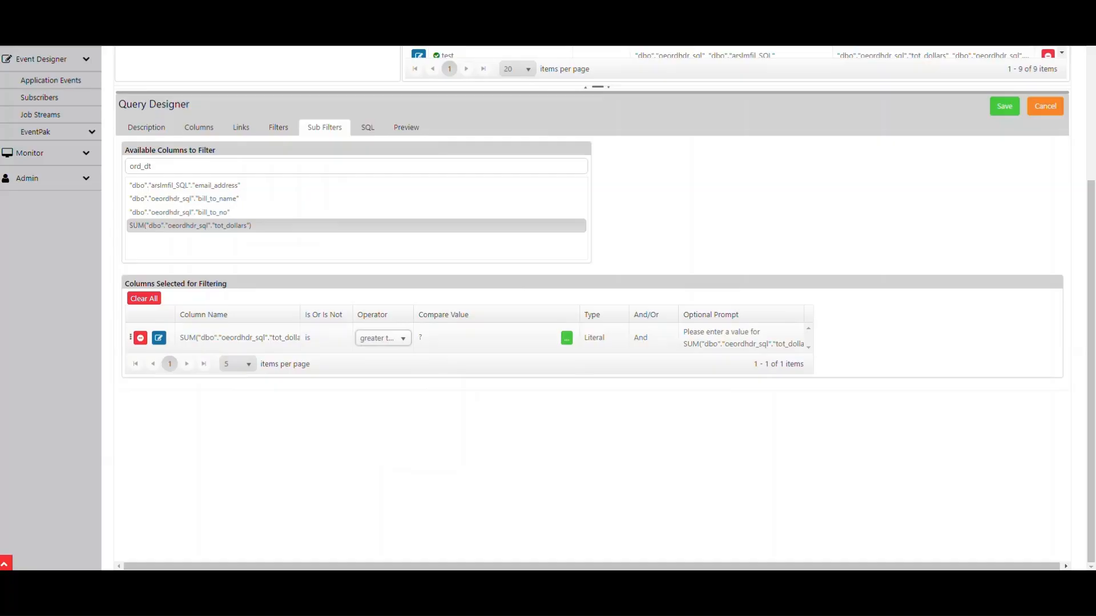
Step: Set the compare value of the SUM tot_dollars sub filter to 1000 and preview the query results
left_click(488, 337)
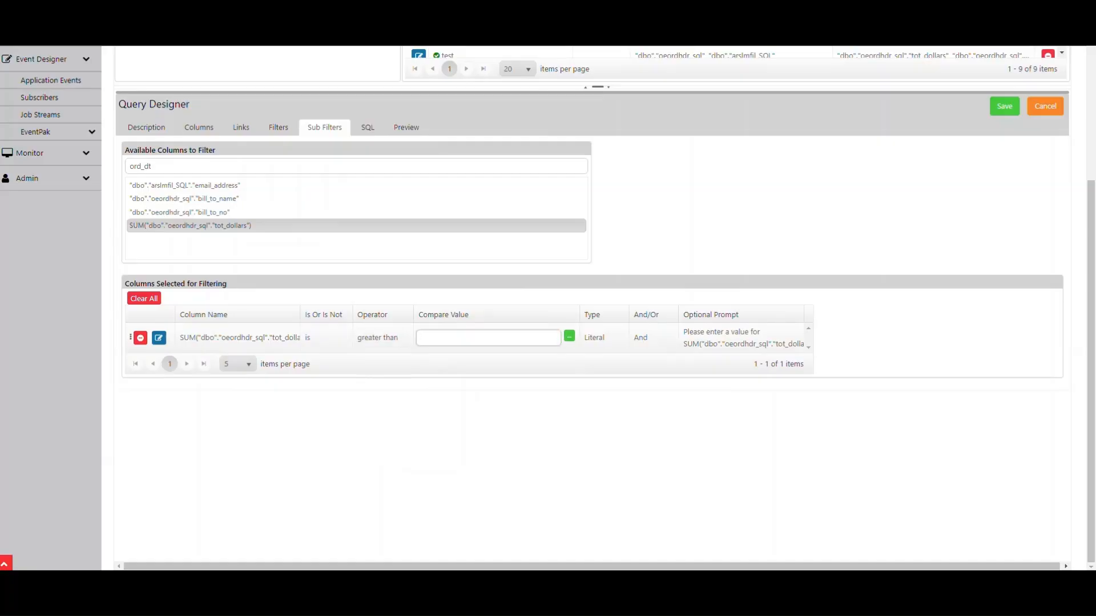
type("1000")
key("Return")
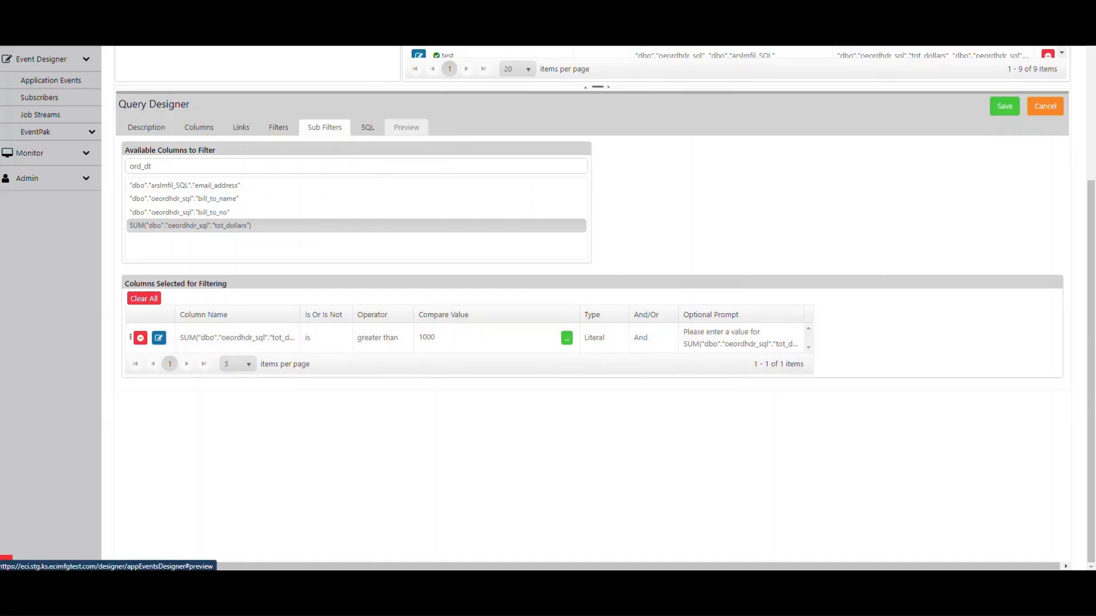
left_click(406, 128)
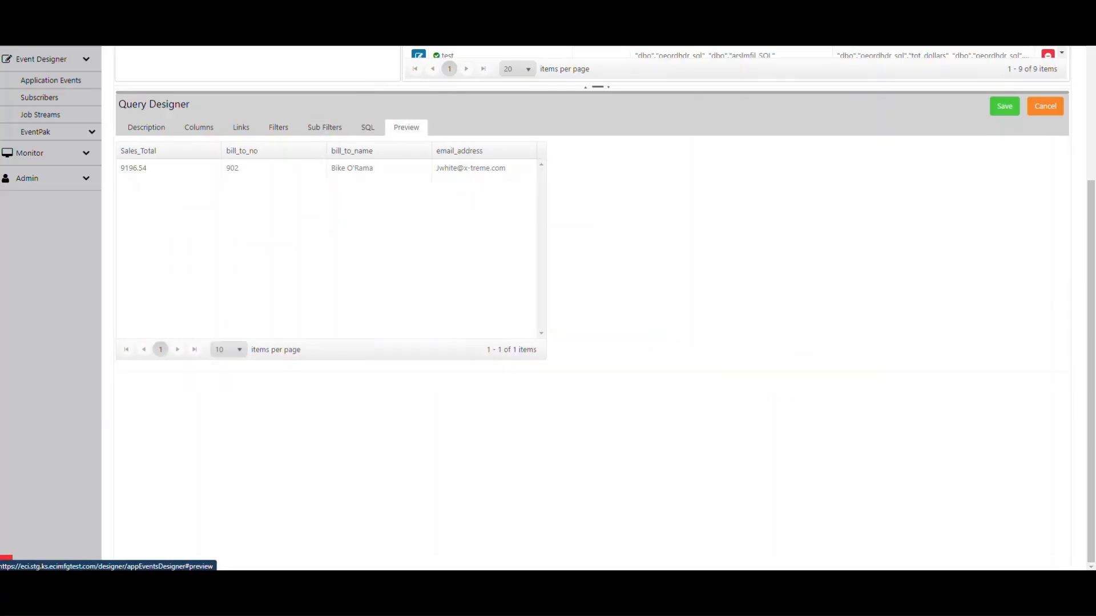
left_click(139, 174)
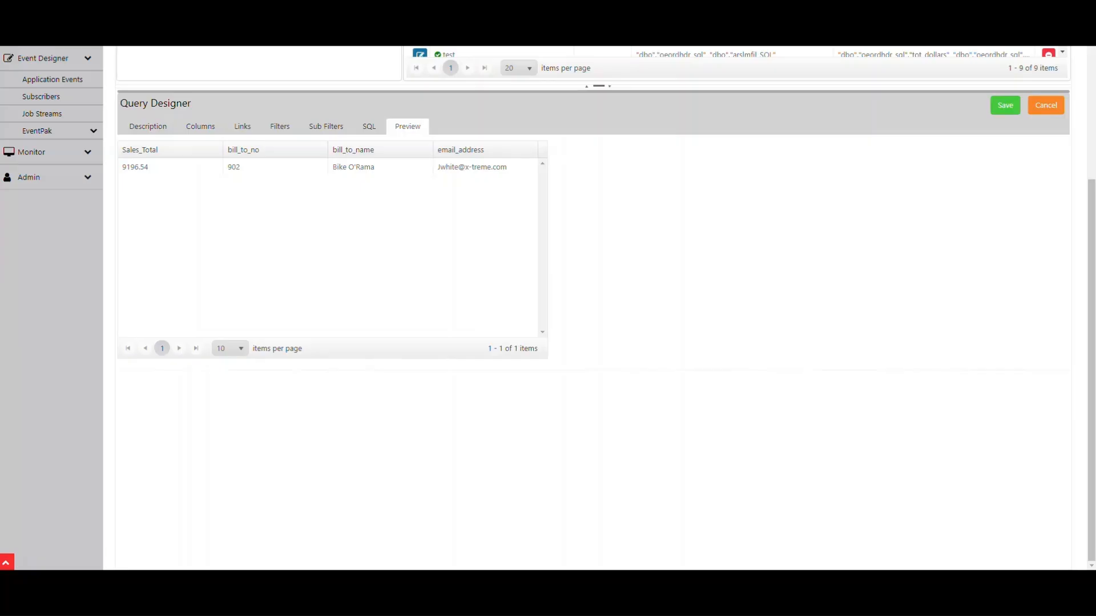
Step: Replace the compare value of the SUM tot_dollars sub filter with ? so that it prompts for an amount
left_click(326, 126)
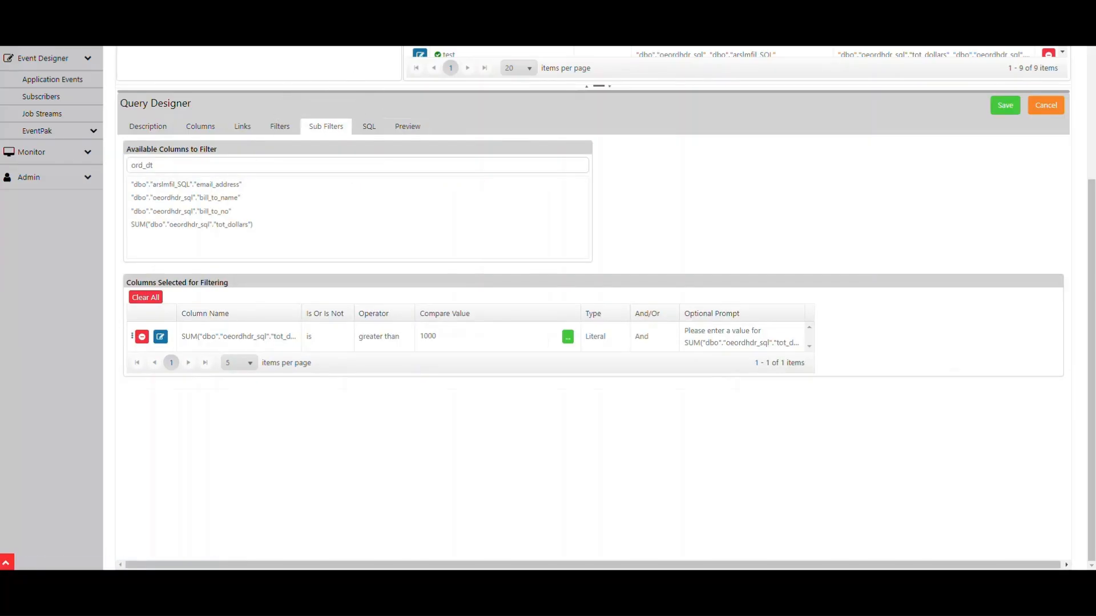
left_click(438, 336)
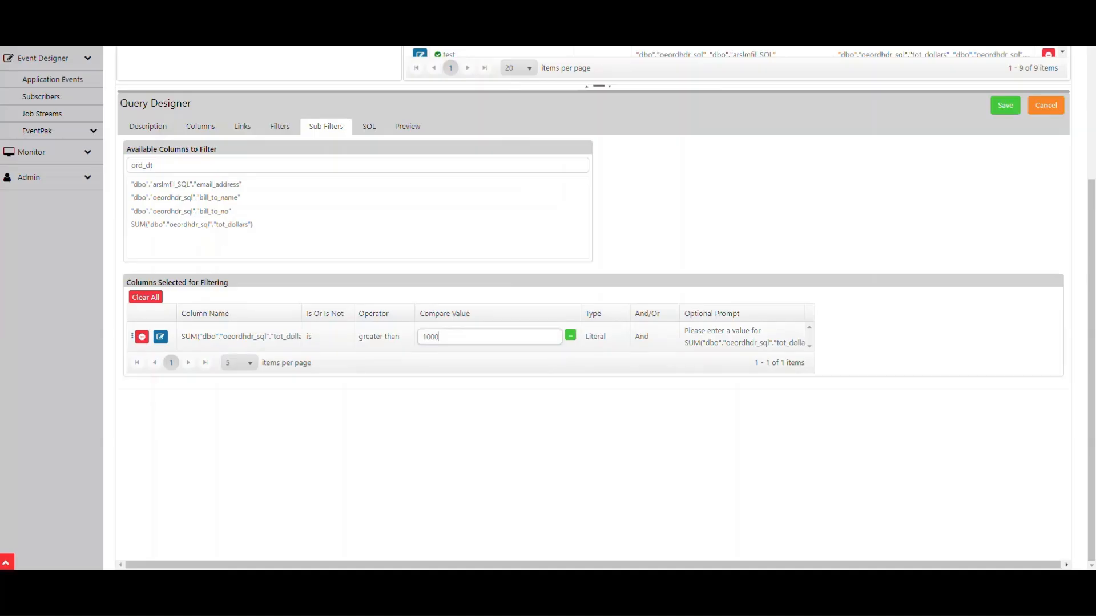
key("BackSpace")
key("BackSpace")
key("BackSpace")
key("BackSpace")
type("?")
Step: Set the optional prompt of the SUM tot_dollars sub filter to "Total Sales is greater than"
left_click(741, 336)
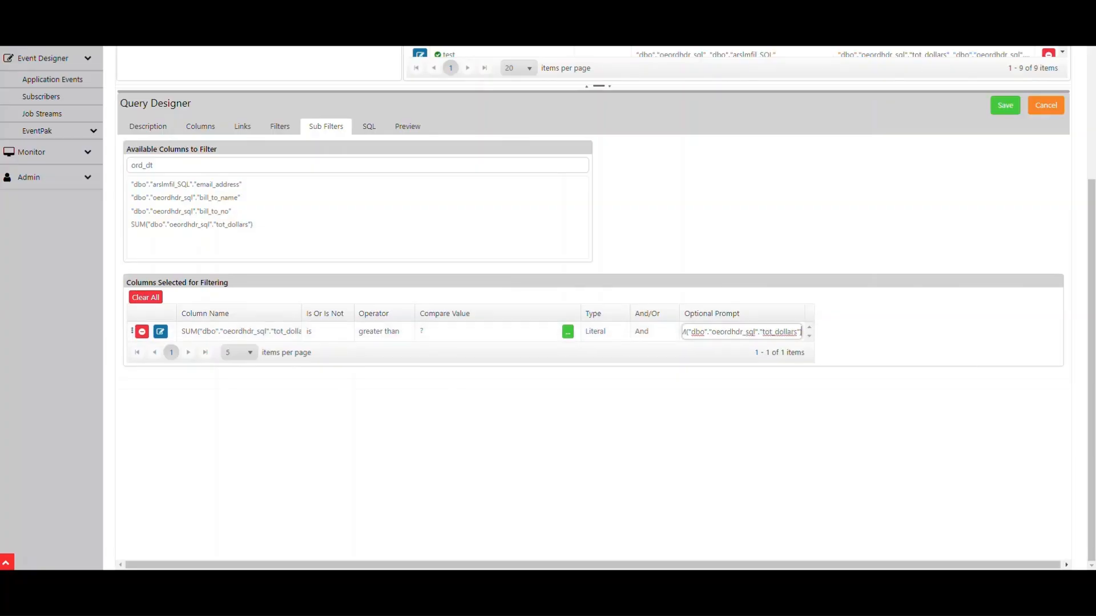
key("ctrl+a")
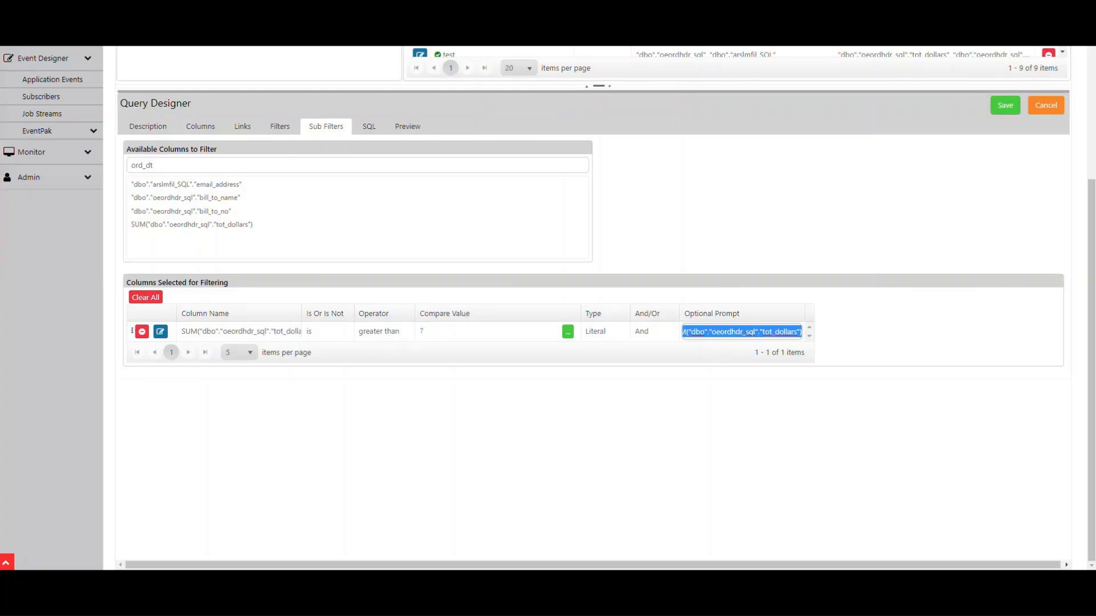
type("Total Sales")
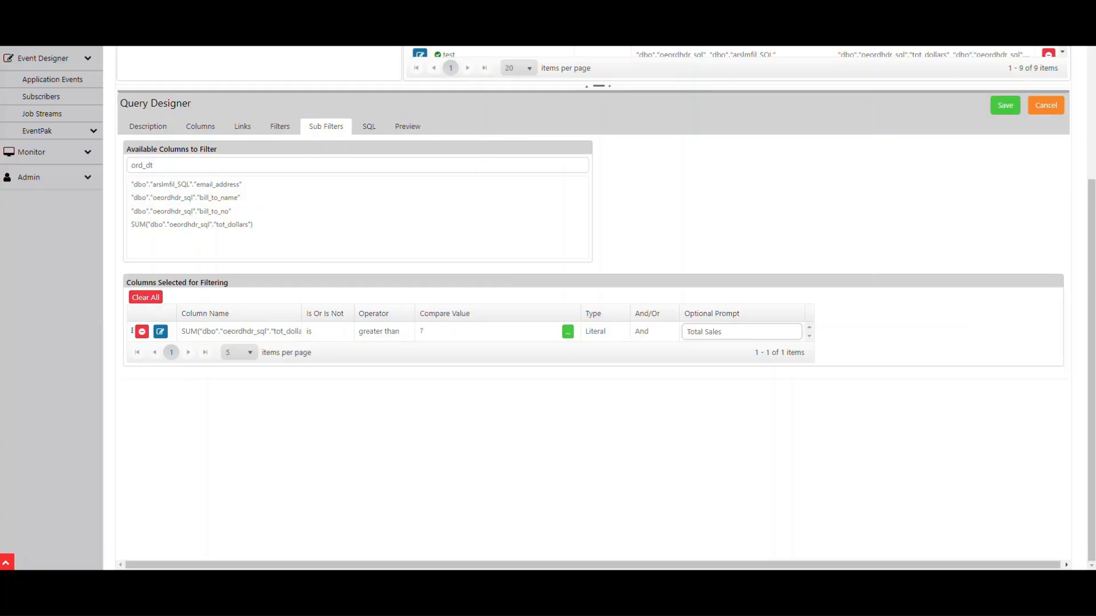
type(" is greater than")
key("Tab")
Step: Preview the query with 5000 as the answer to the Total Sales prompt, and save the query
scroll(399, 228, "up", 2)
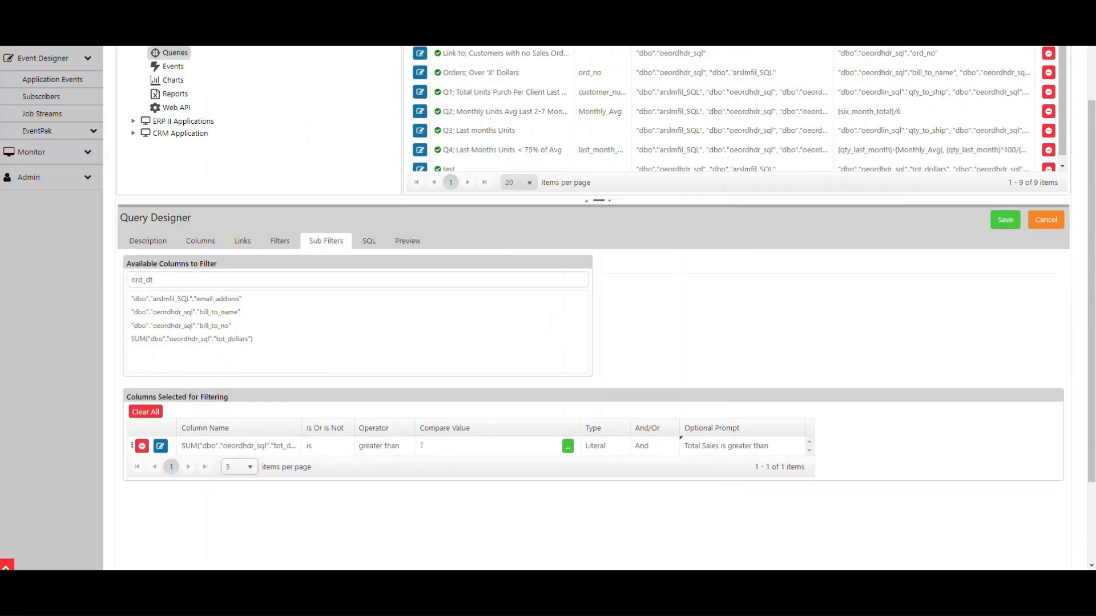
left_click(402, 240)
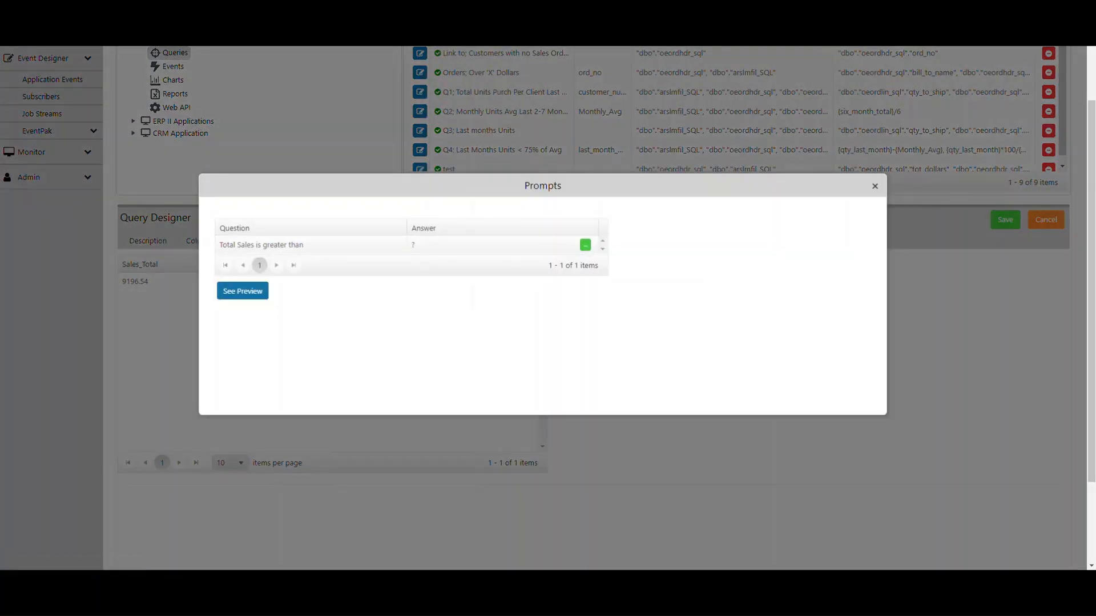
left_click(418, 244)
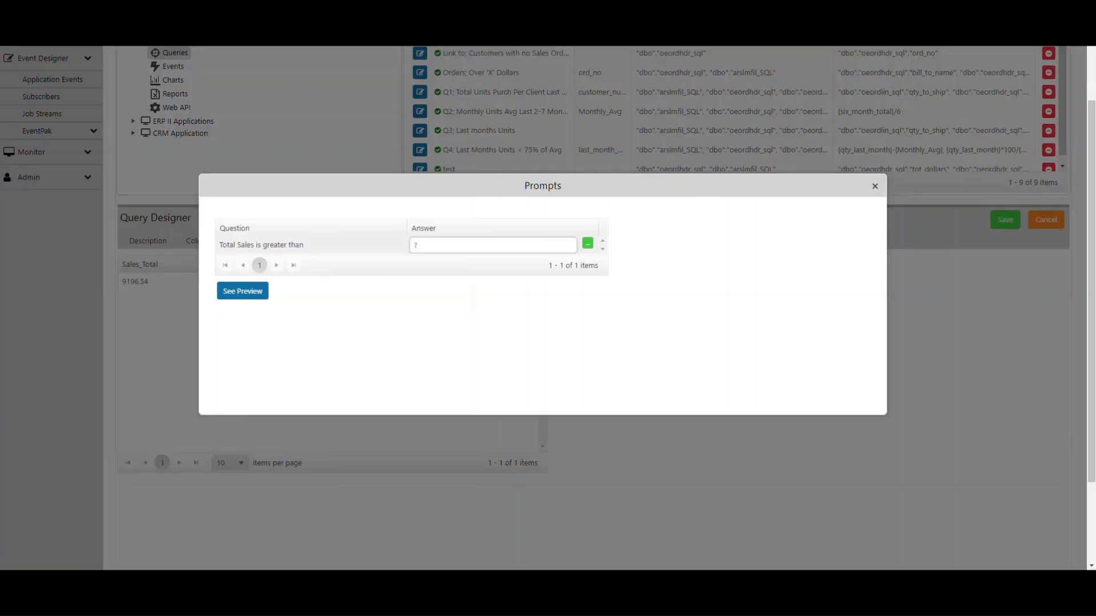
type("5000")
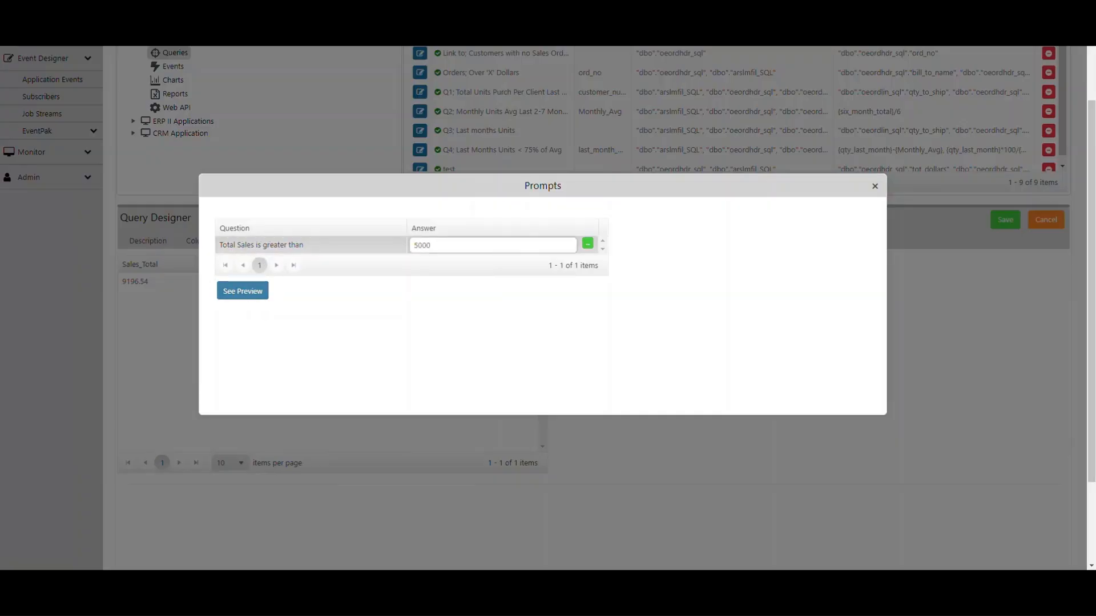
left_click(243, 290)
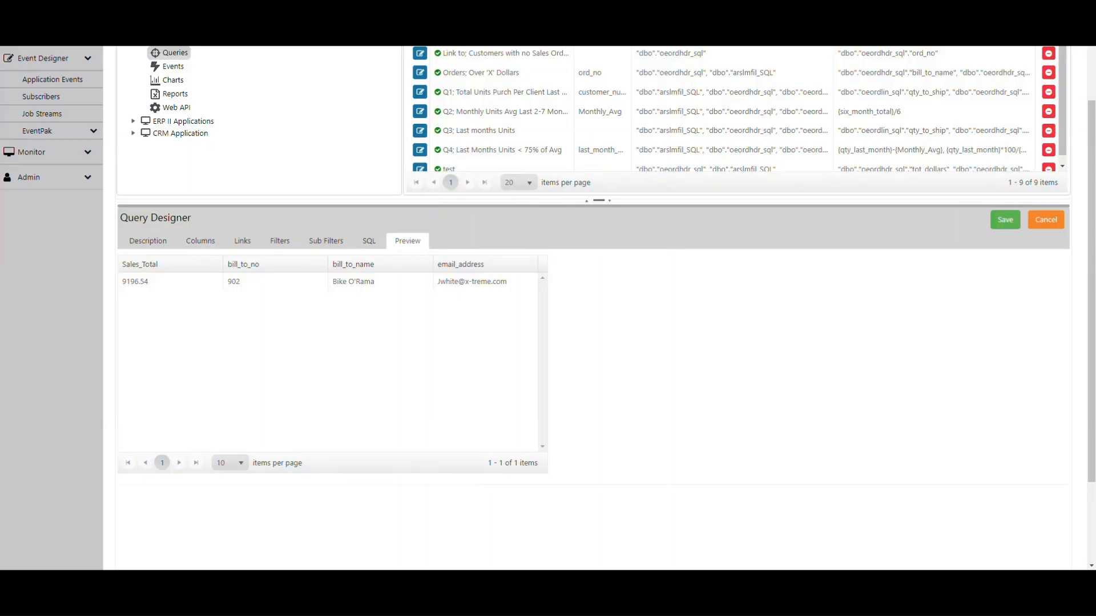
left_click(1005, 220)
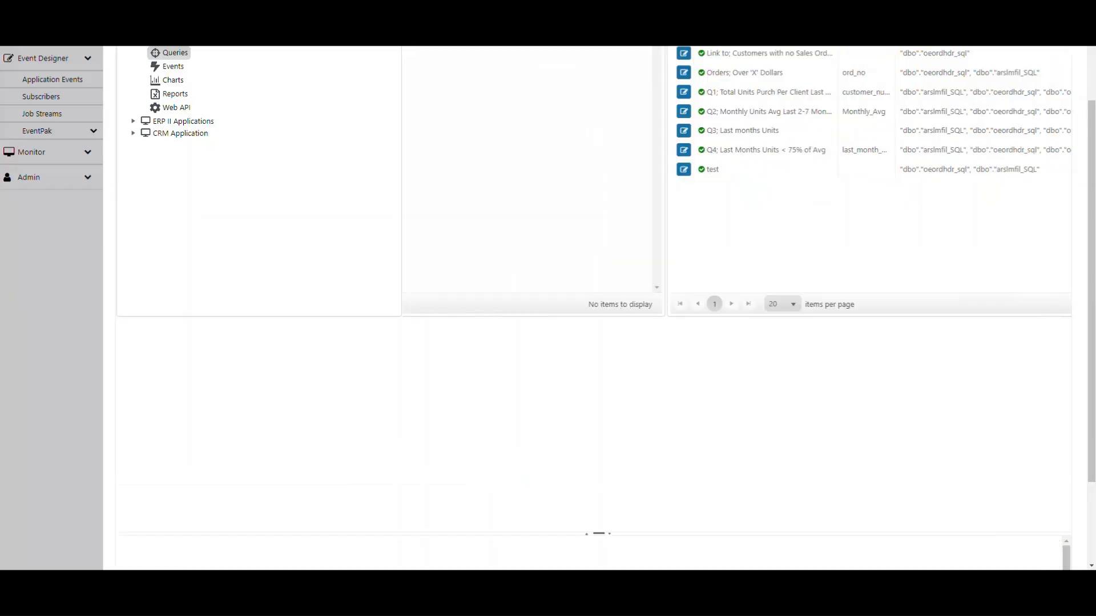